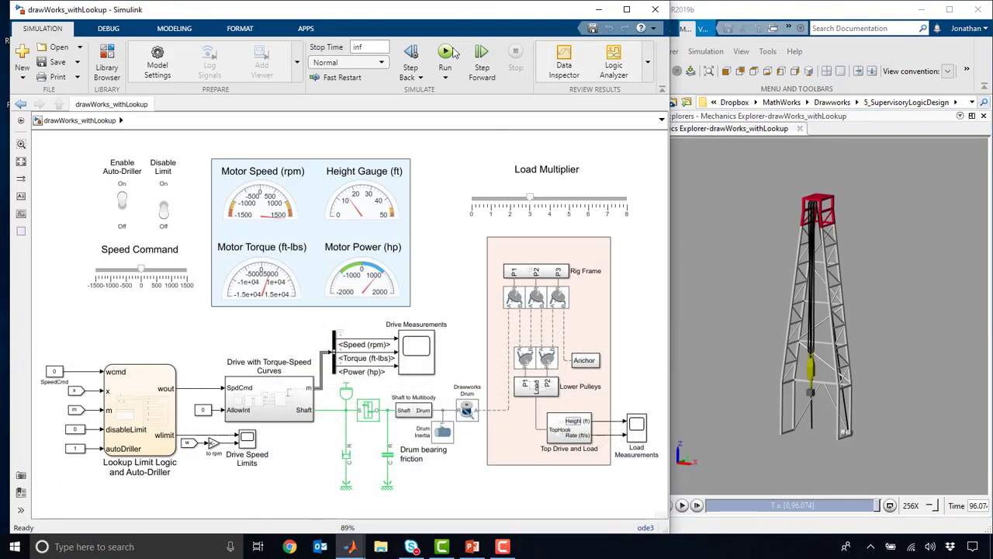
Step: Start the drawworks simulation and open the Lookup Limit Logic and Auto-Driller chart while it runs
left_click(450, 52)
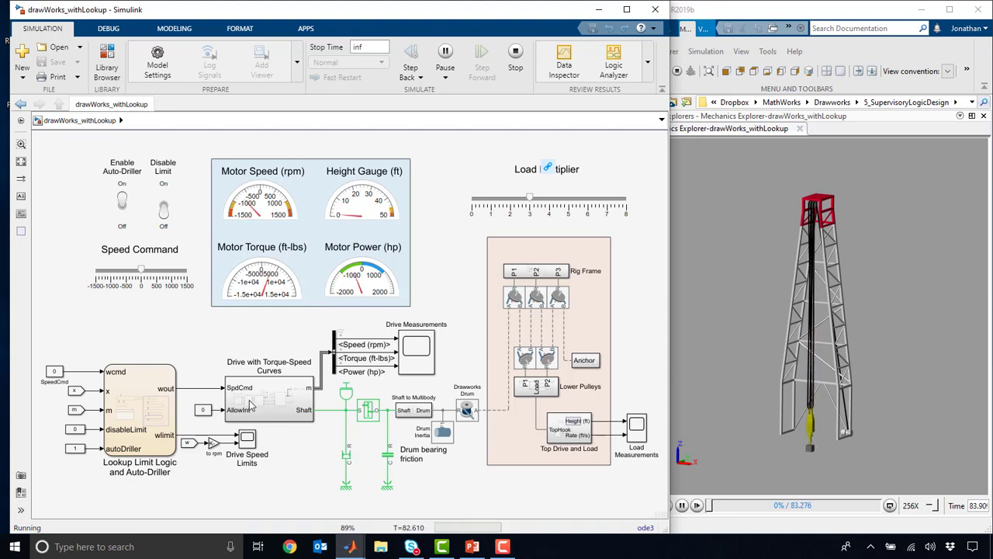
double_click(153, 427)
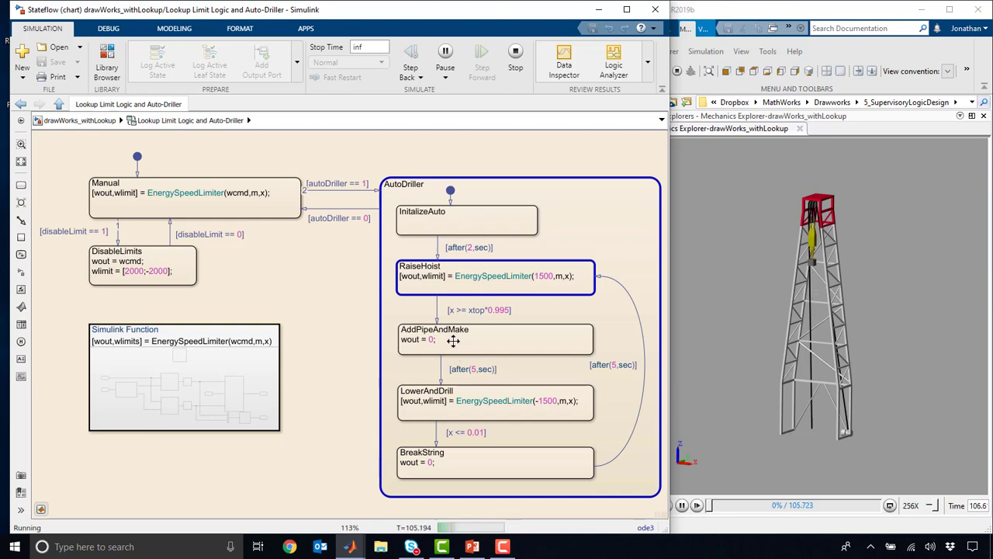
Step: Inspect the auto-driller states' data tooltips, then go back to the drawWorks_withLookup top level
mouse_move(453, 342)
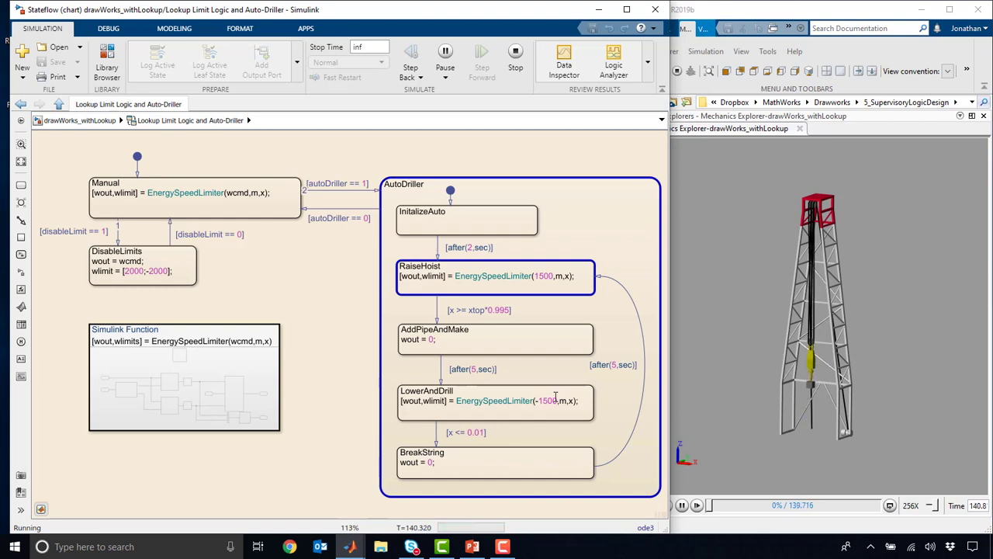
mouse_move(555, 398)
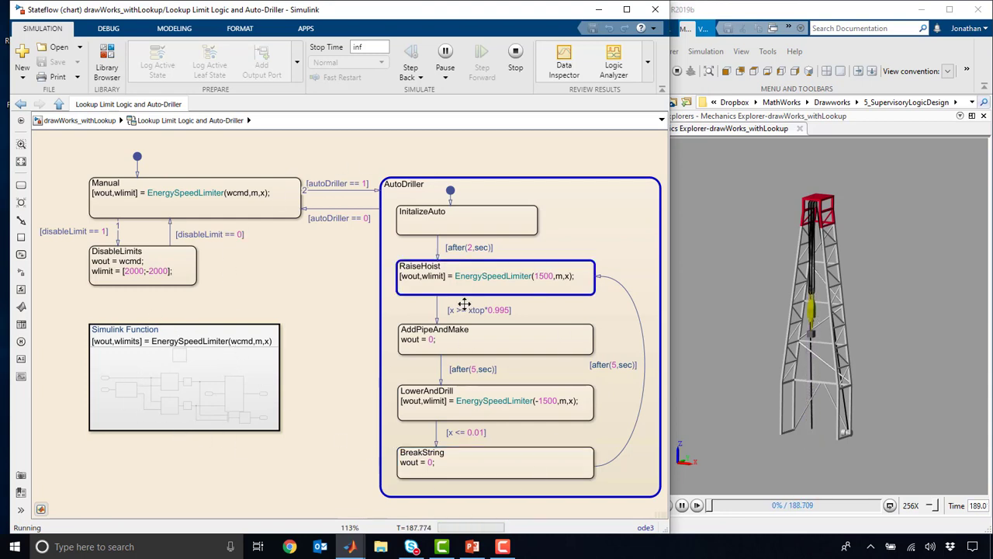
mouse_move(454, 288)
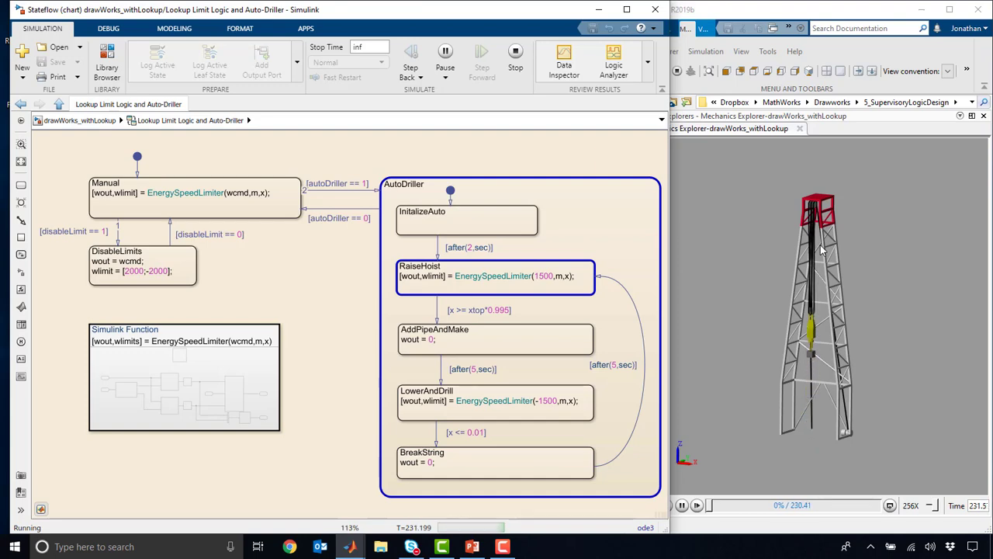
left_click(75, 123)
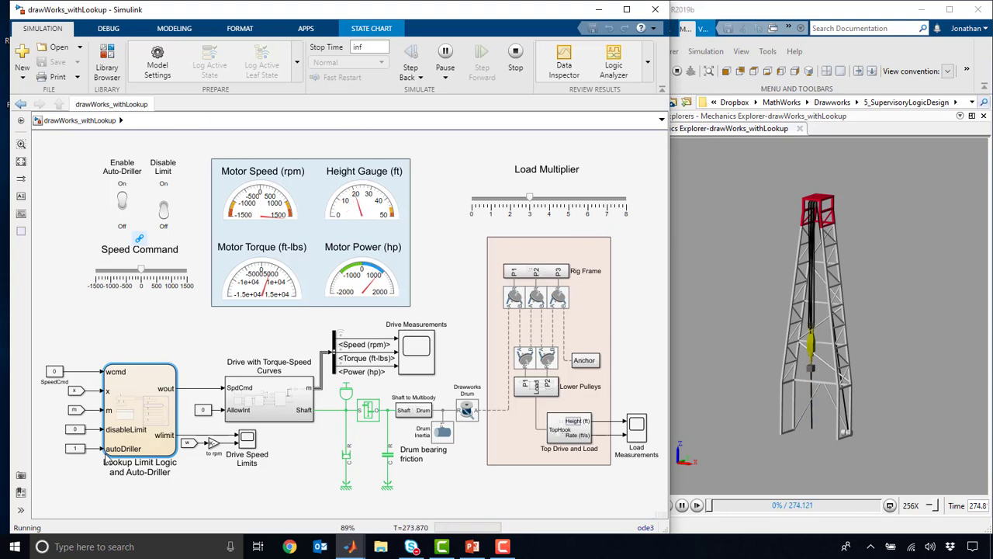
Step: Clear the block selection and switch away from the running drawworks model toward the Start Page
left_click(133, 490)
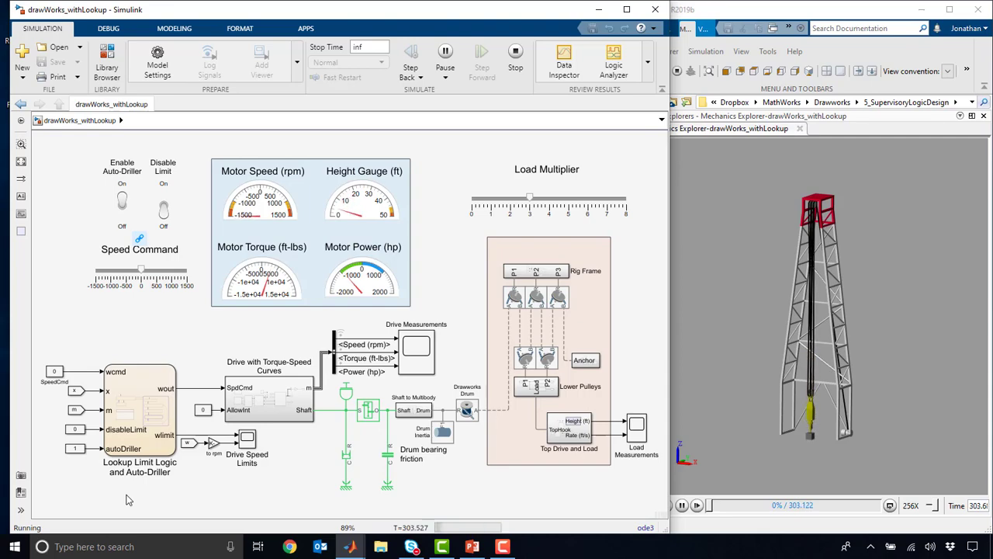
left_click(472, 546)
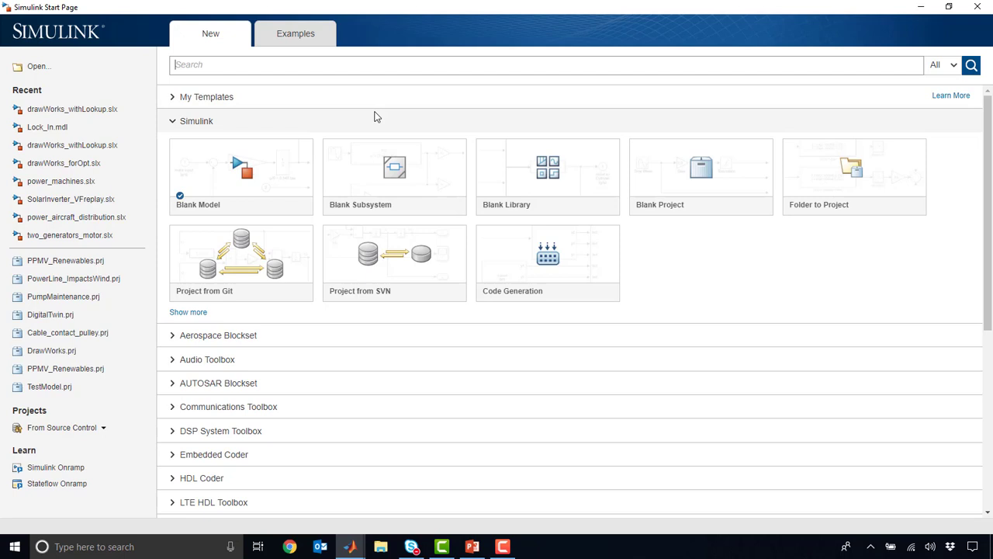
Step: Create a new untitled model from the Blank Model template on the Start Page
mouse_move(280, 158)
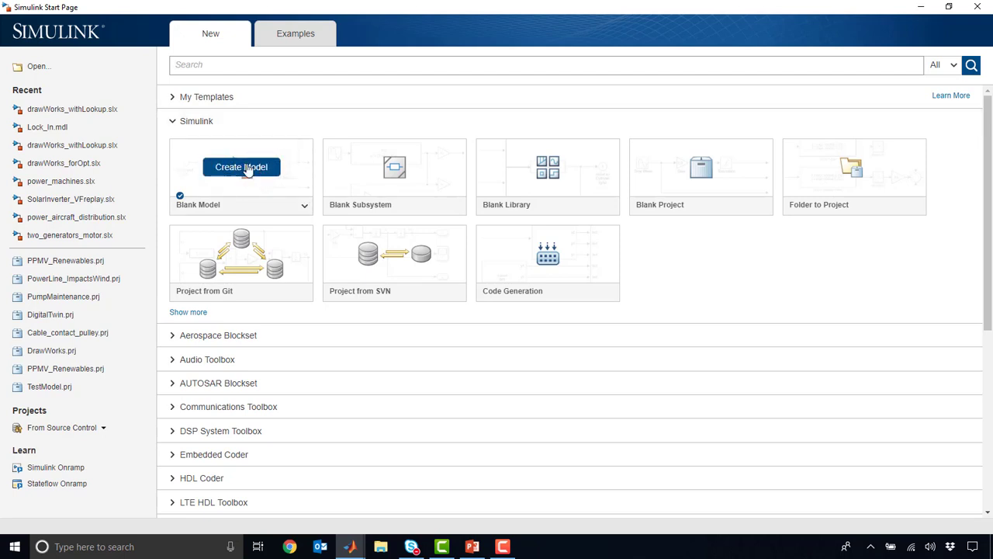
scroll(247, 171, "down", 5)
mouse_move(200, 362)
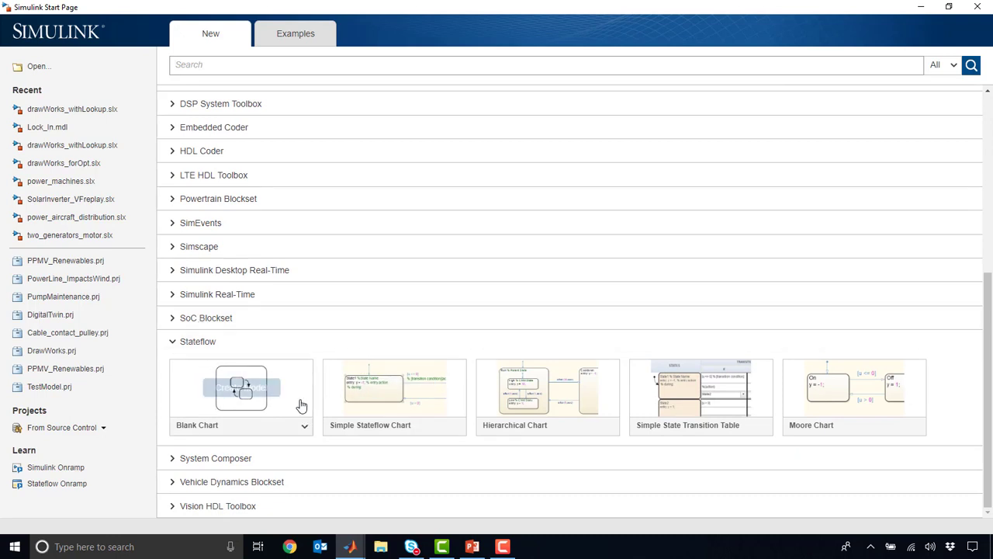
mouse_move(355, 395)
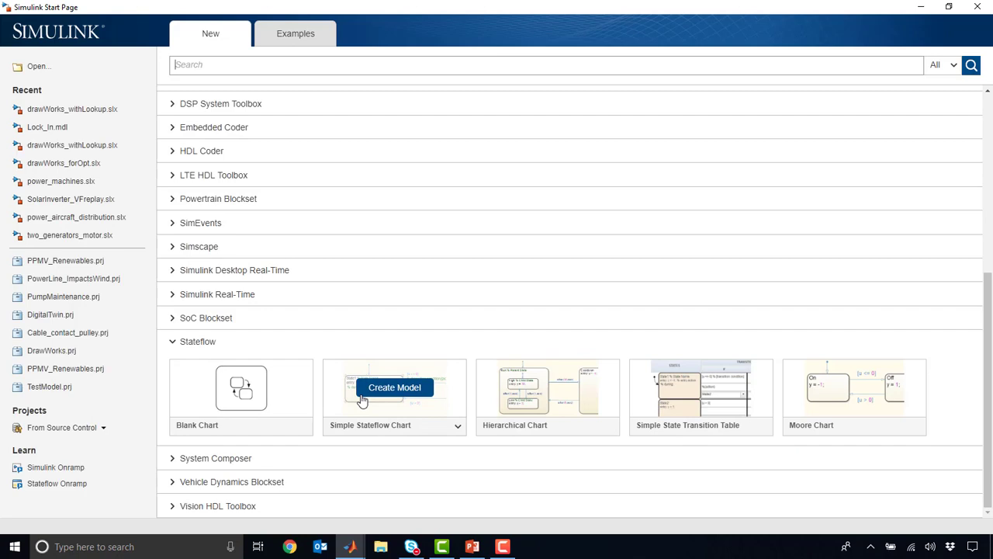
mouse_move(556, 390)
scroll(556, 390, "up", 5)
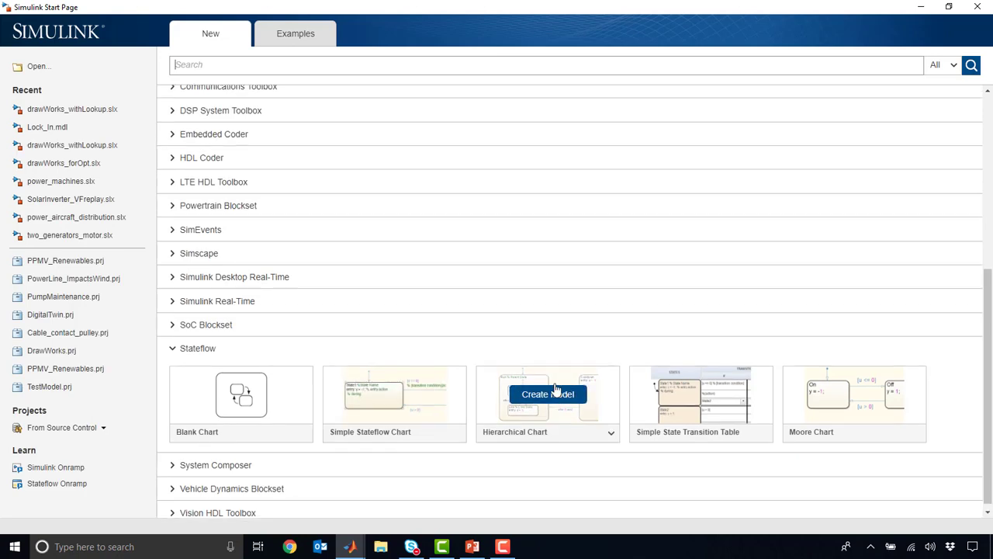
left_click(247, 168)
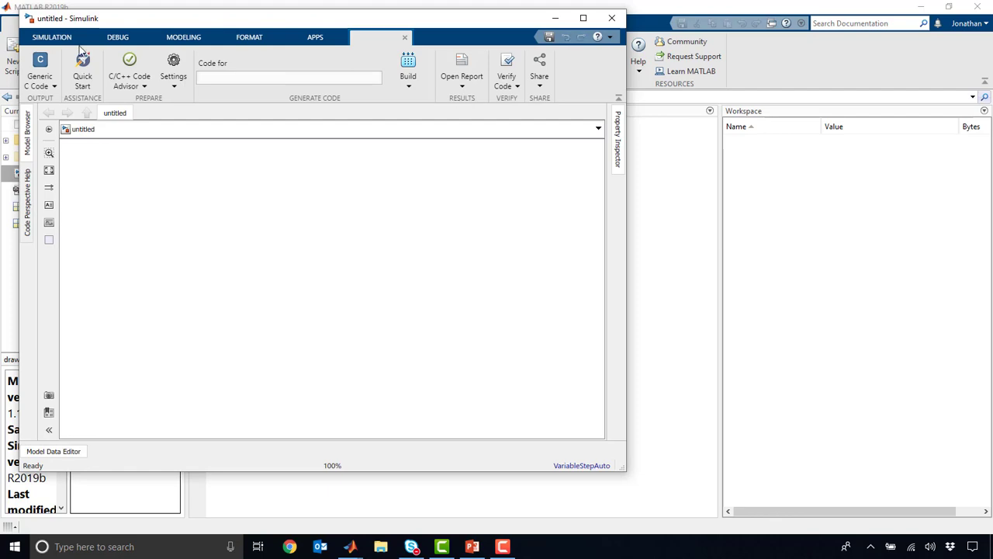
Step: Drag a Stateflow Chart block from the Library Browser into the untitled model and select it
left_click(61, 41)
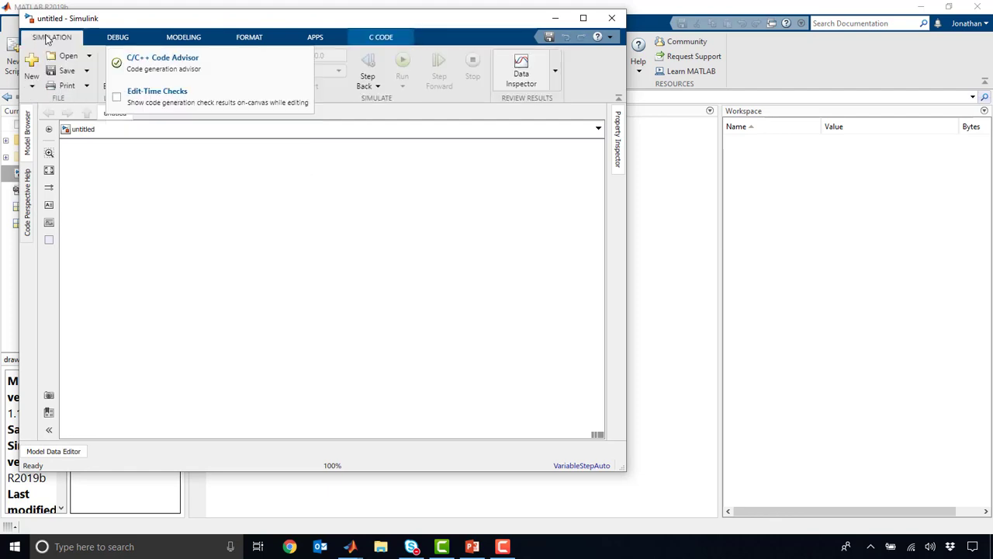
left_click(117, 70)
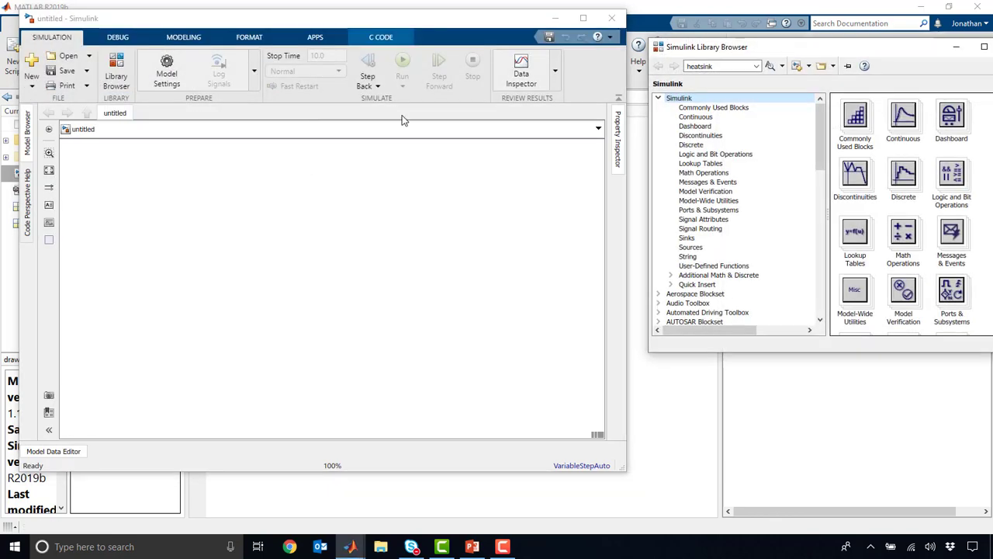
scroll(777, 271, "down", 10)
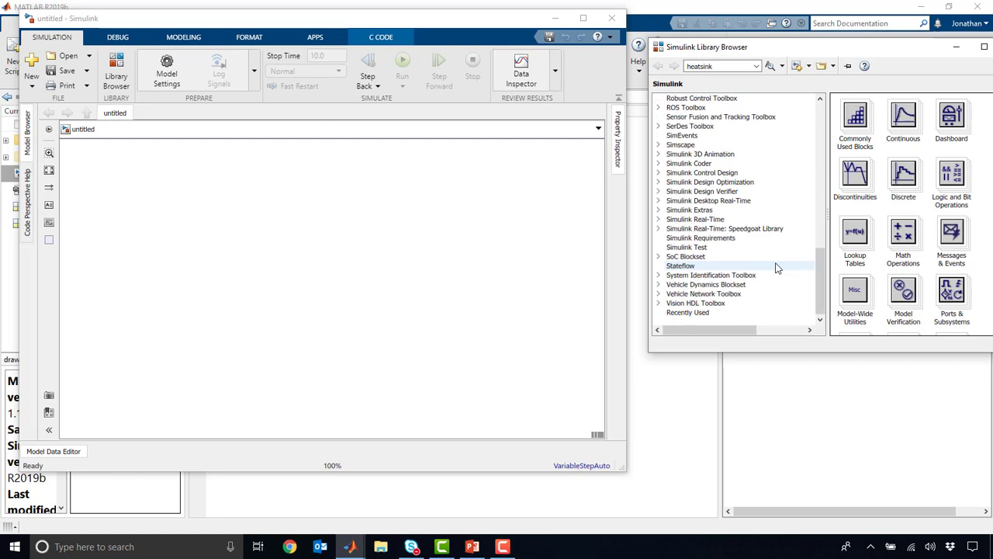
left_click(693, 264)
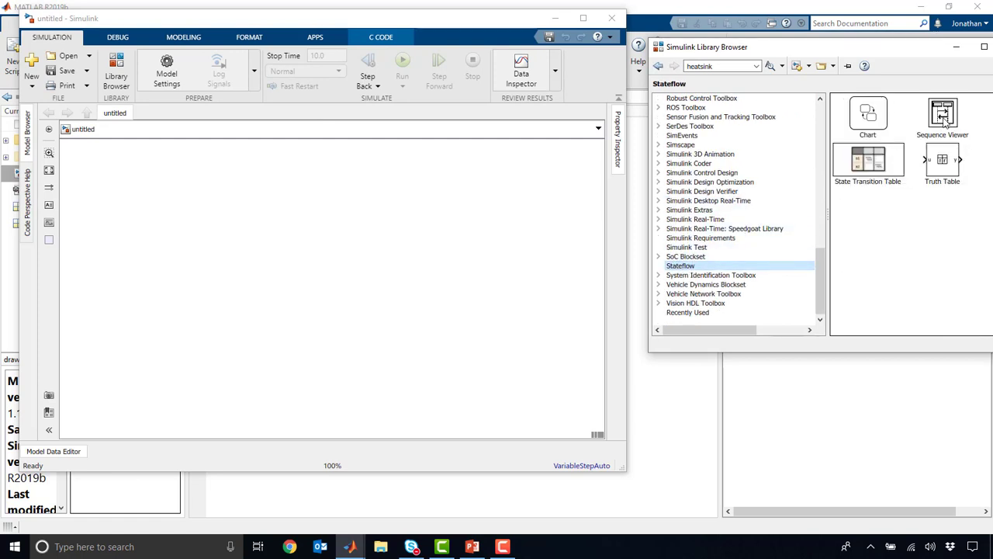
left_click_drag(883, 129, 319, 261)
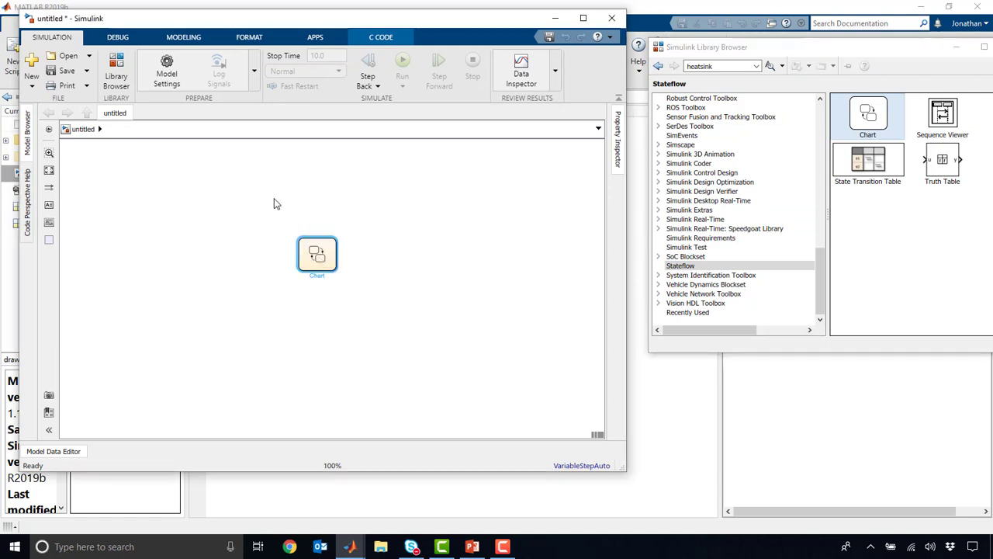
left_click(288, 223)
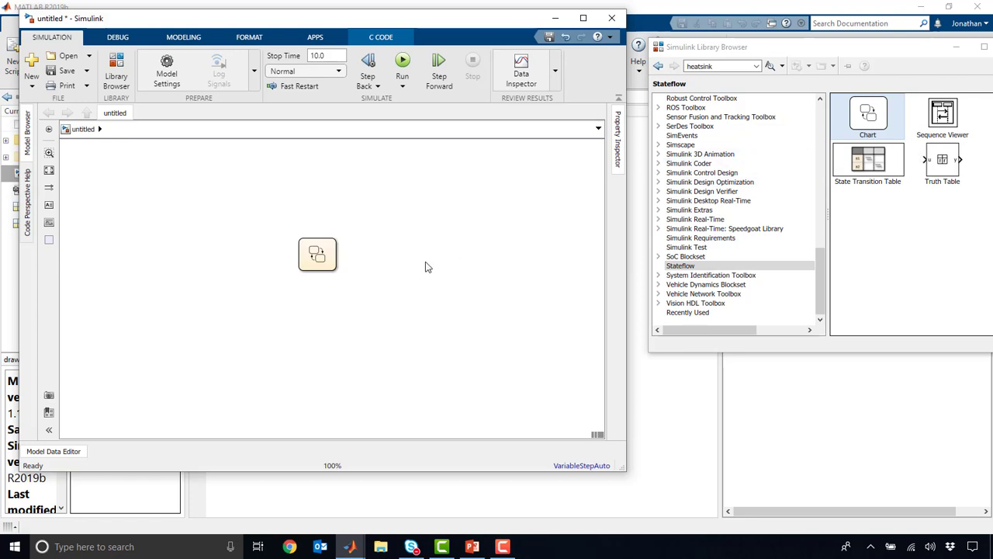
scroll(291, 222, "up", 4)
scroll(339, 201, "up", 1)
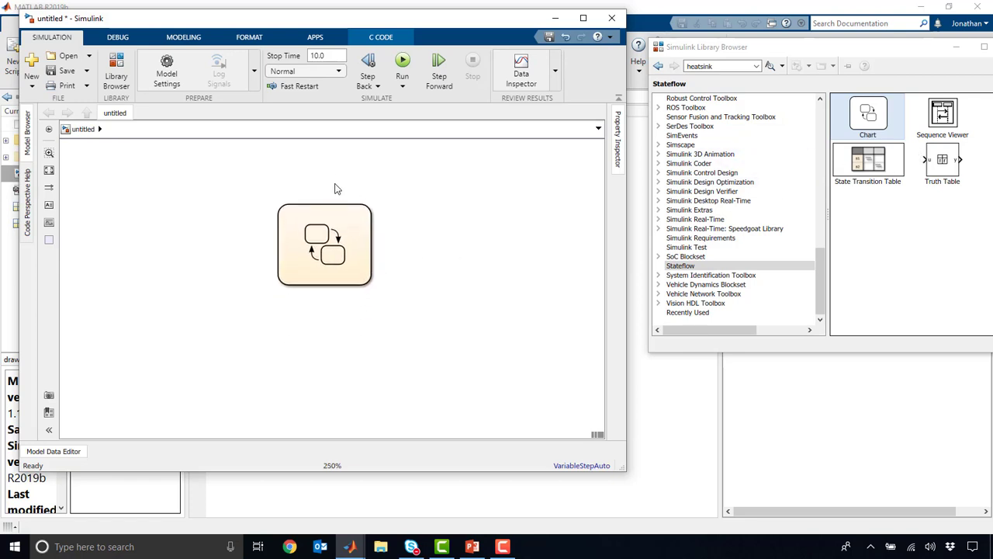
left_click(346, 227)
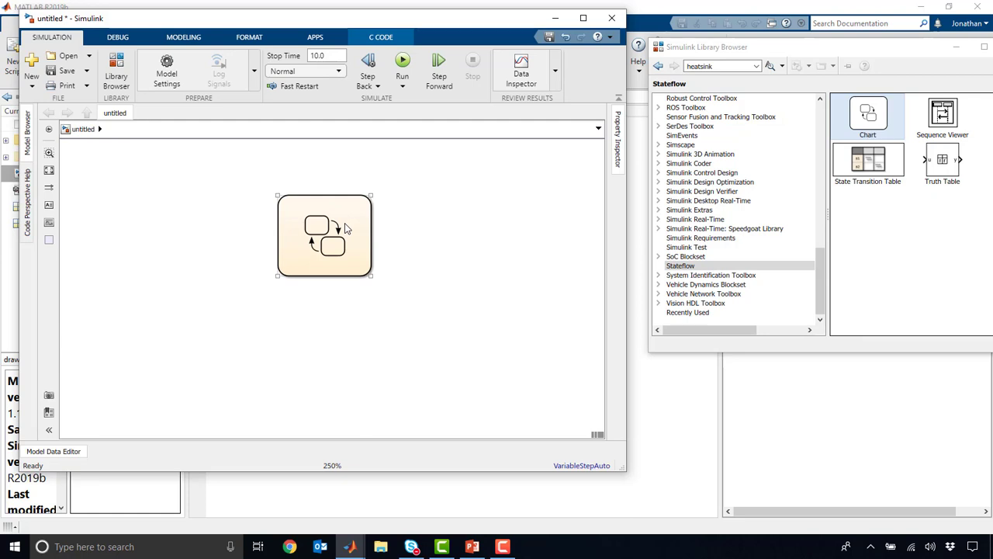
Step: Inside the Chart, add an Off state with the default transition and an enlarged On state beside it
double_click(345, 225)
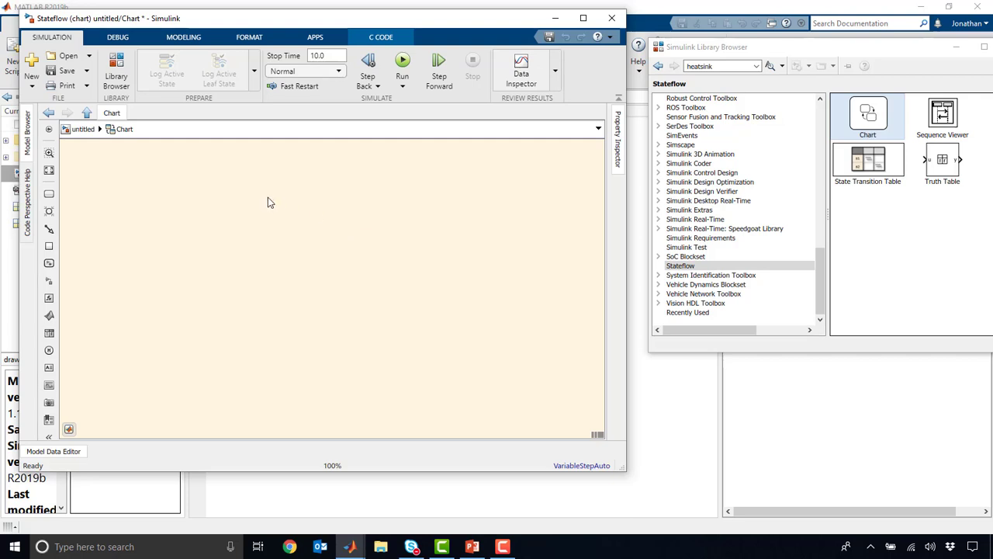
left_click(49, 194)
left_click(210, 249)
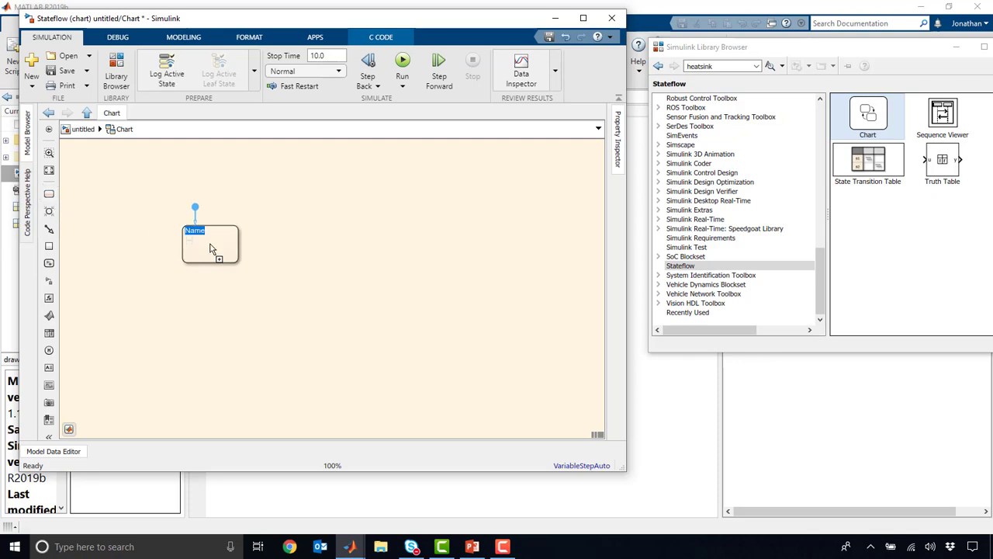
key("BackSpace")
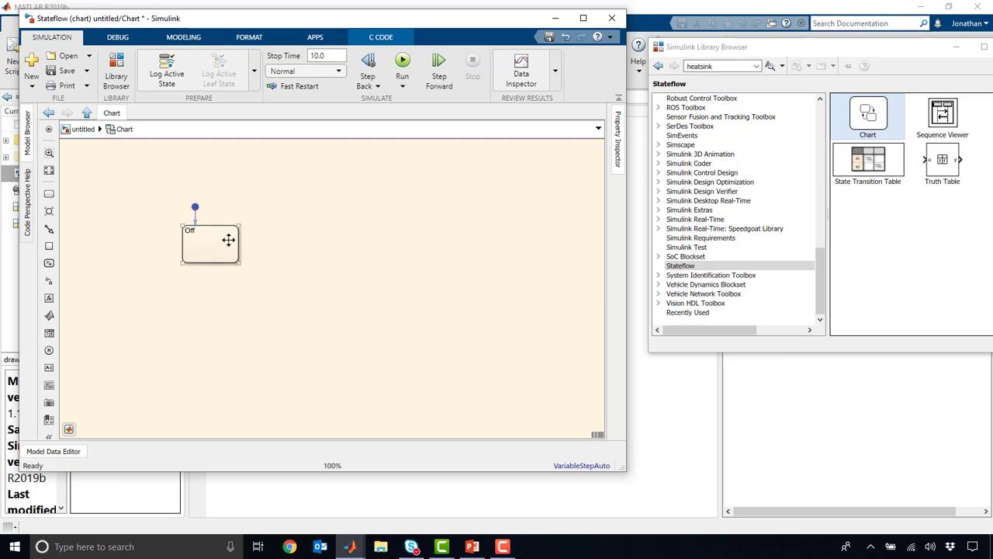
left_click_drag(228, 240, 352, 238)
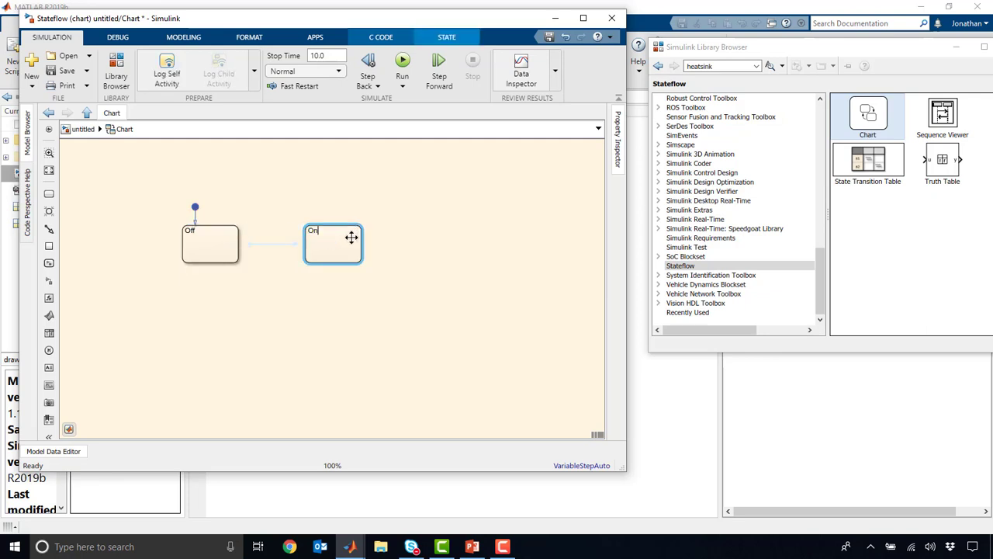
left_click(196, 231)
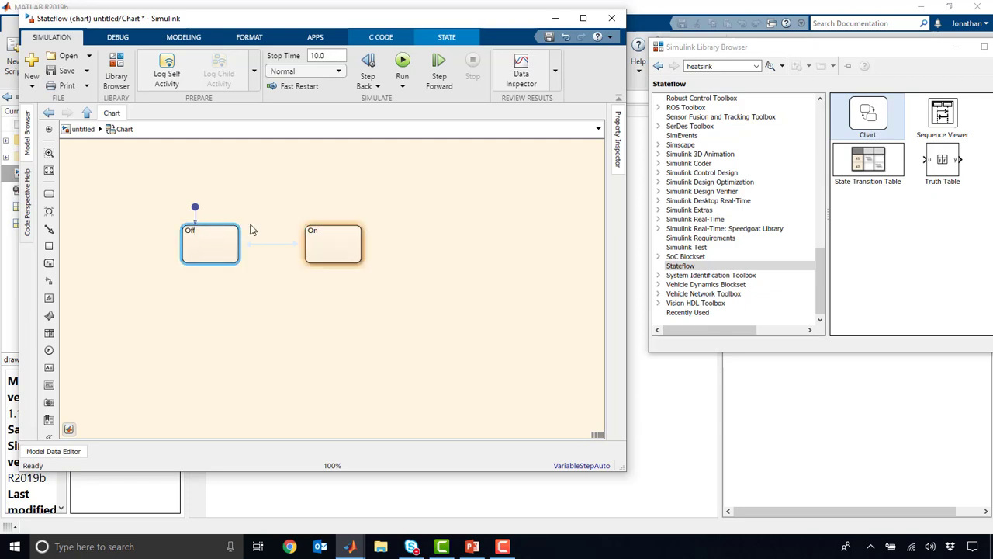
left_click(329, 239)
left_click_drag(364, 270, 527, 434)
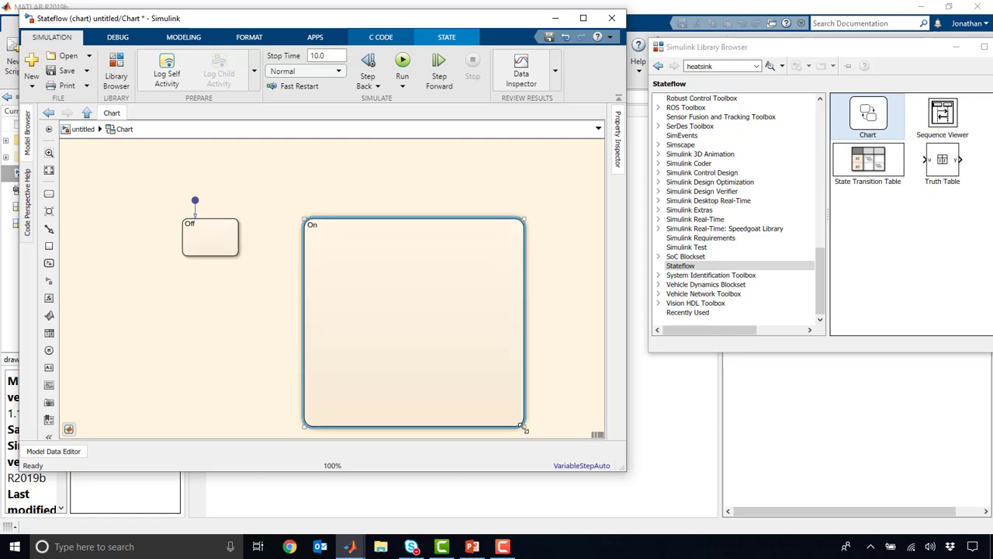
Step: Add a RaiseHoist substate inside On and copy it into a LowerHoist state below
left_click(49, 194)
left_click(347, 280)
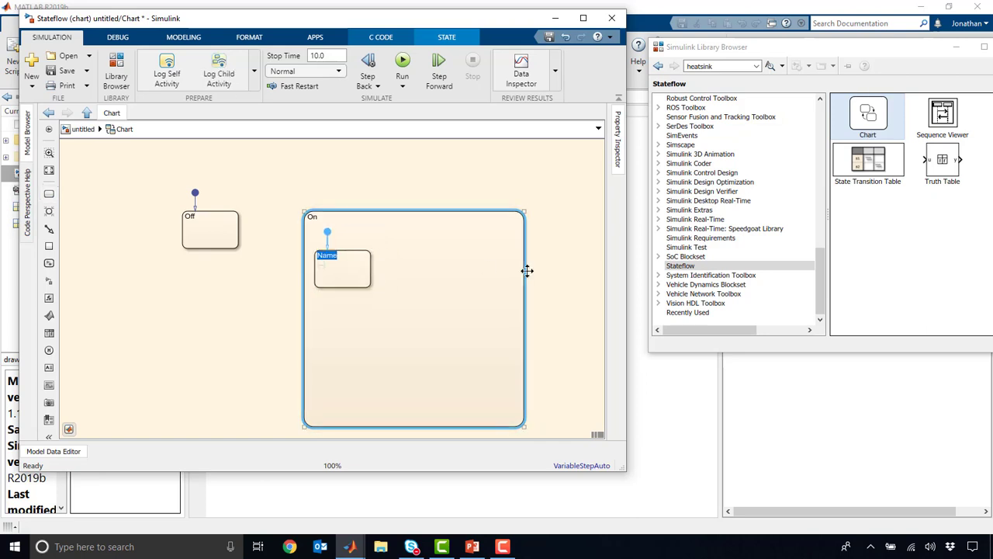
type("RaiseHoist")
left_click_drag(342, 271, 353, 347)
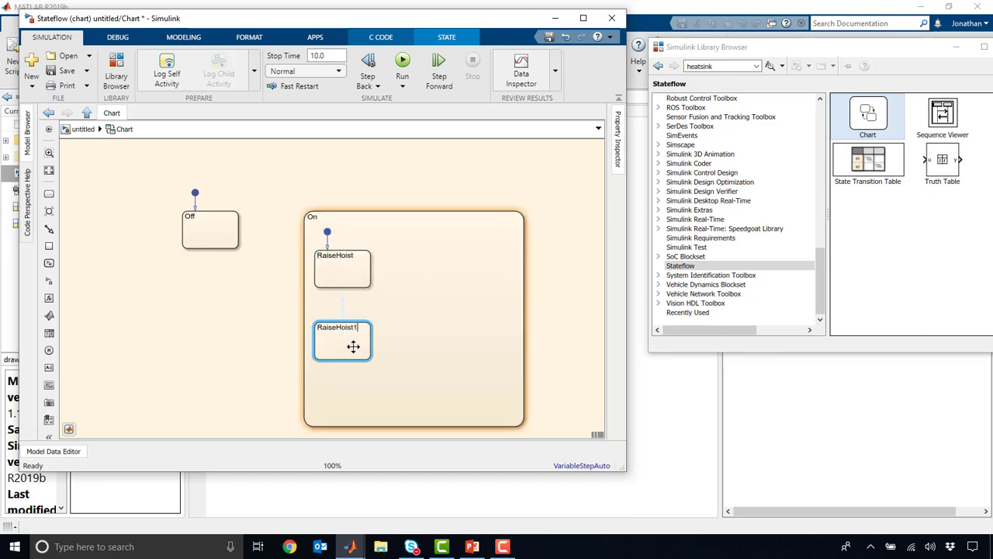
double_click(347, 330)
type("LowerHoise")
key("BackSpace")
type("t")
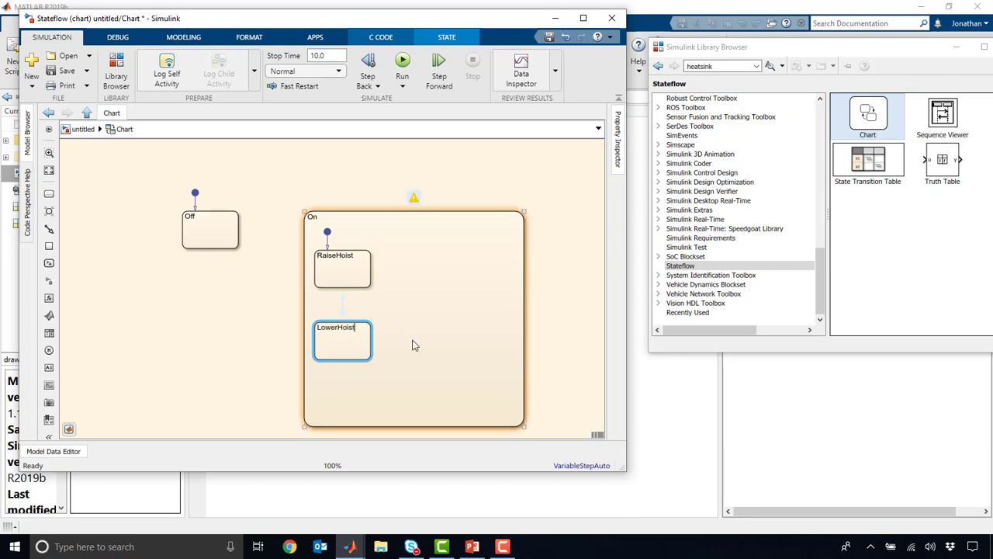
left_click(412, 344)
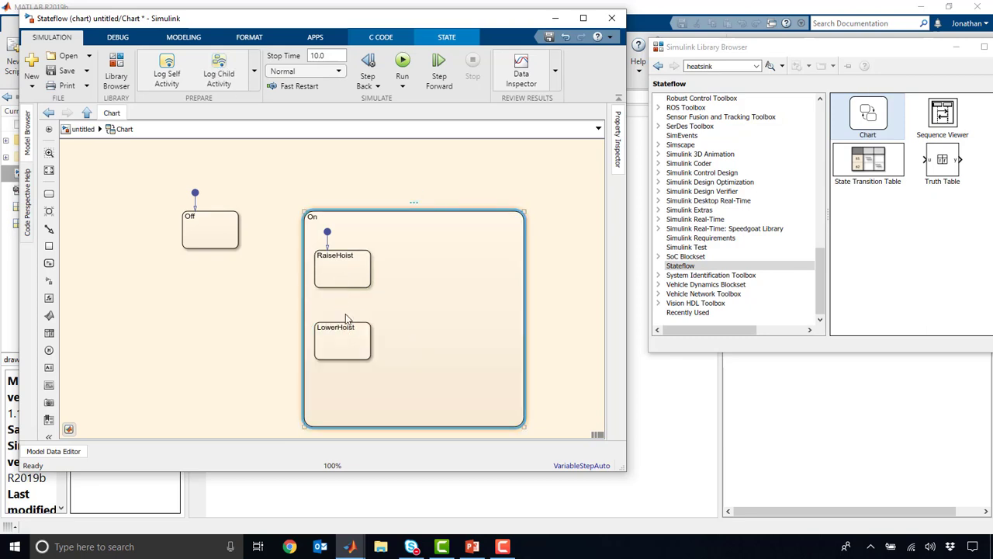
left_click_drag(349, 326, 350, 352)
left_click(326, 299)
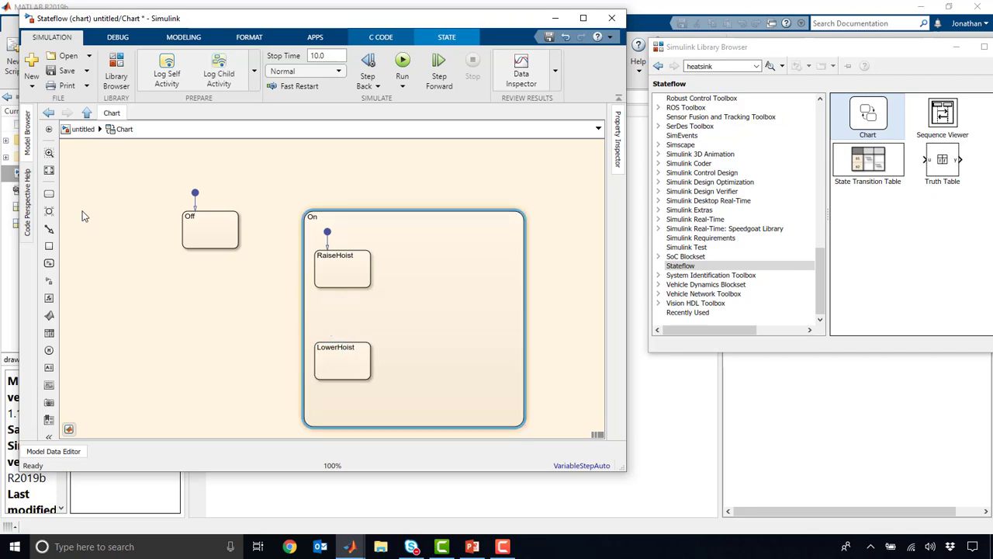
Step: Add an AtTop state and copy it below LowerHoist, renaming the copy AtBottom
left_click_drag(49, 194, 352, 316)
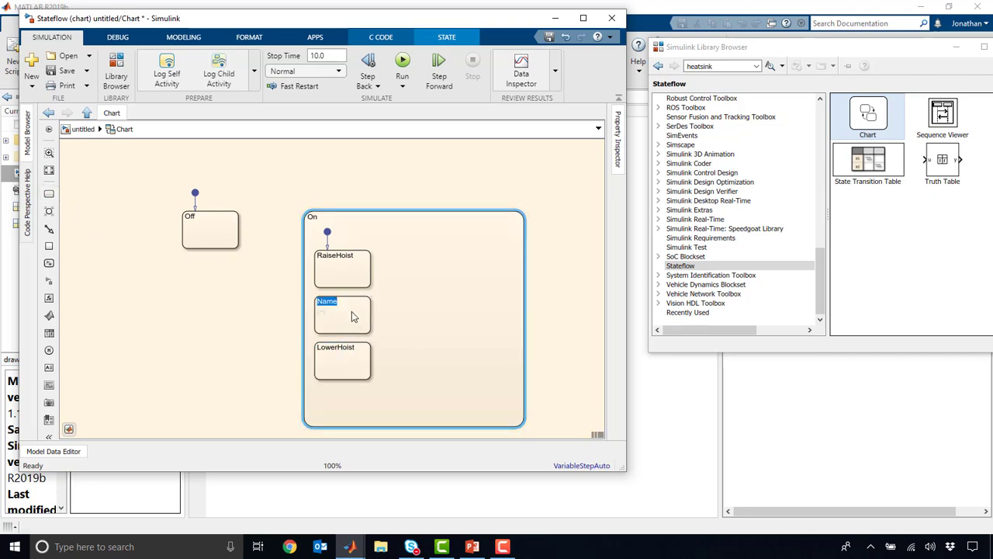
type("AtTop")
left_click(353, 313)
left_click_drag(352, 313, 349, 405)
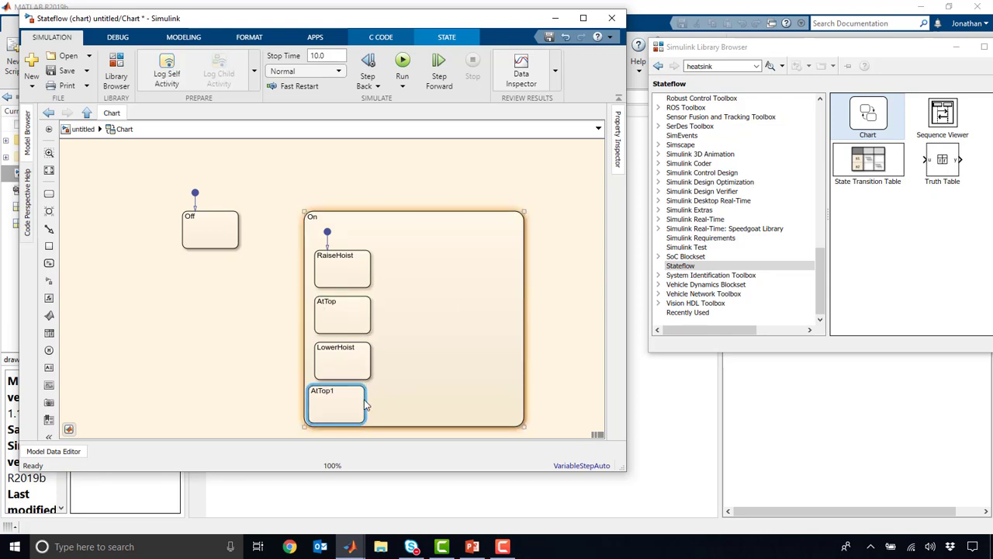
left_click_drag(532, 428, 464, 388)
double_click(339, 357)
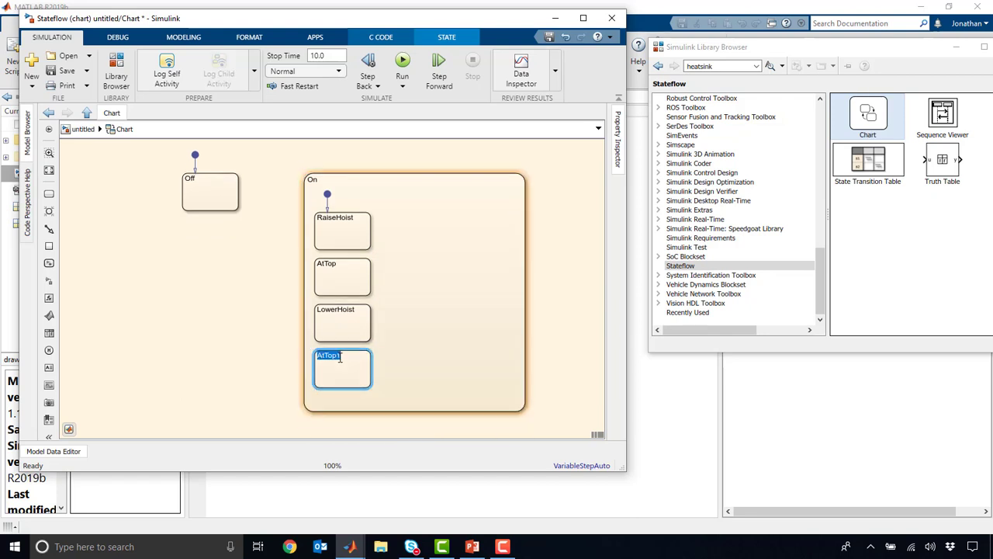
type("At")
Step: Arrange the four hoist states in a two-by-two grid and shrink On to fit them
left_click_drag(346, 385, 346, 404)
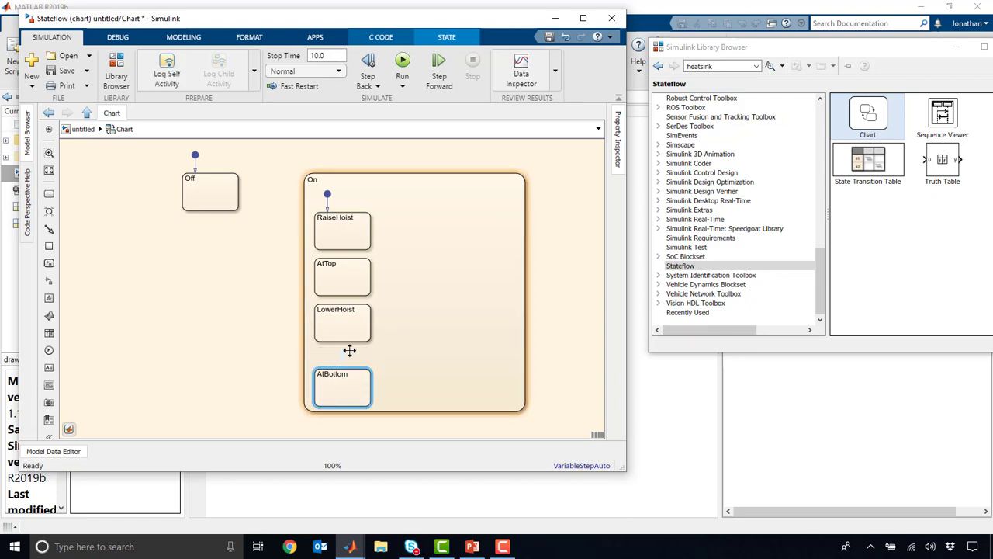
left_click_drag(342, 331, 342, 345)
left_click_drag(350, 269, 465, 225)
left_click_drag(362, 329, 362, 299)
left_click_drag(359, 386, 477, 307)
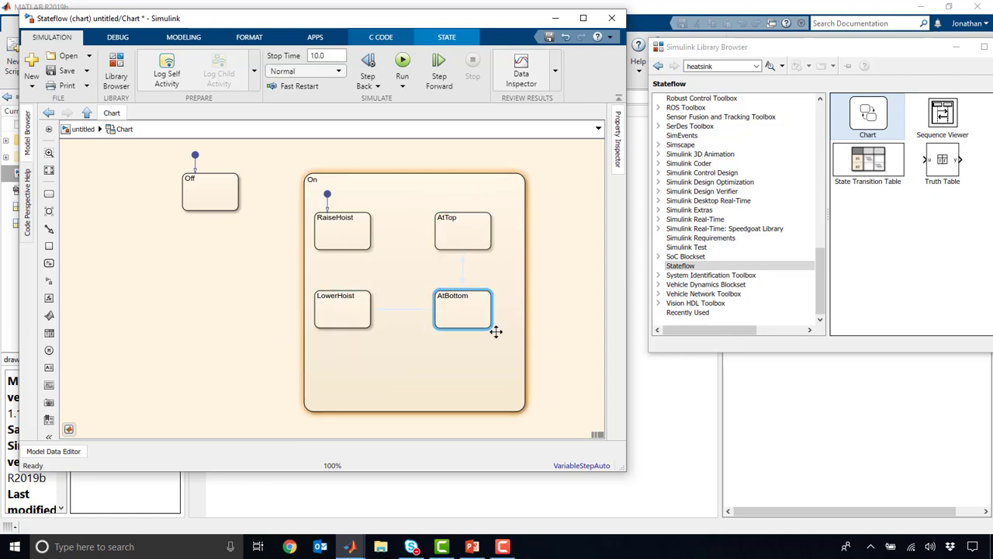
left_click_drag(525, 411, 511, 346)
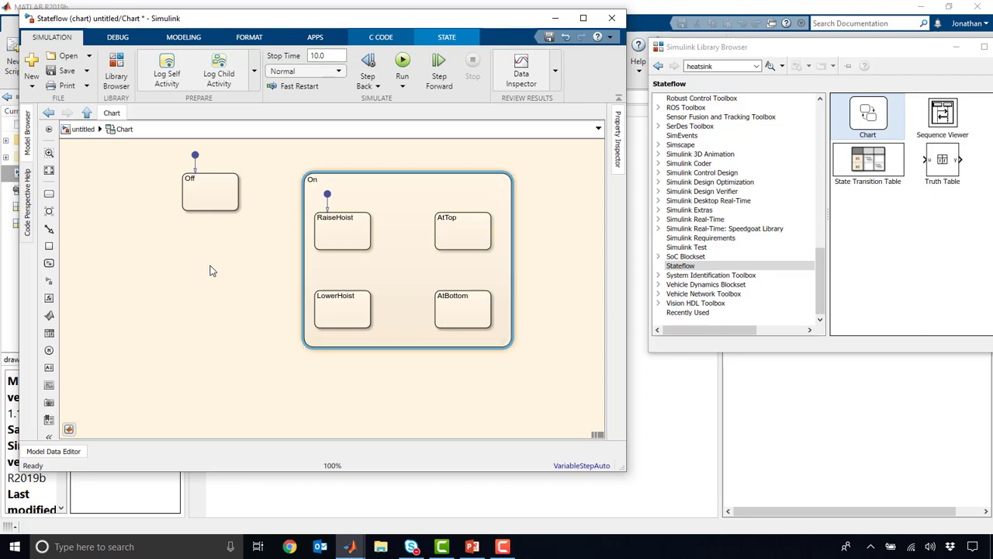
Step: Fit the chart view and draw an Off-to-On transition labelled [onSwitch == 1]
left_click(193, 253)
key("space")
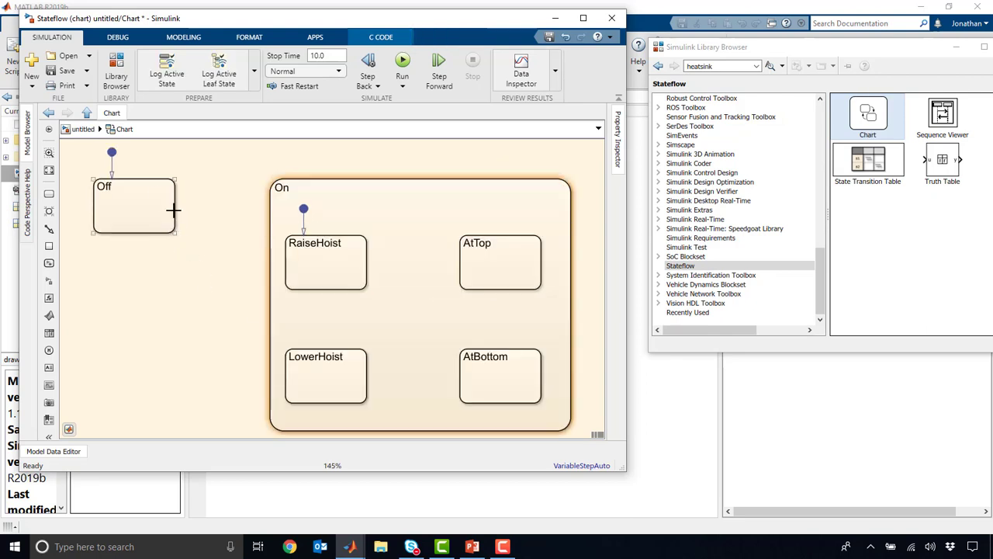
left_click(135, 196)
left_click(362, 204)
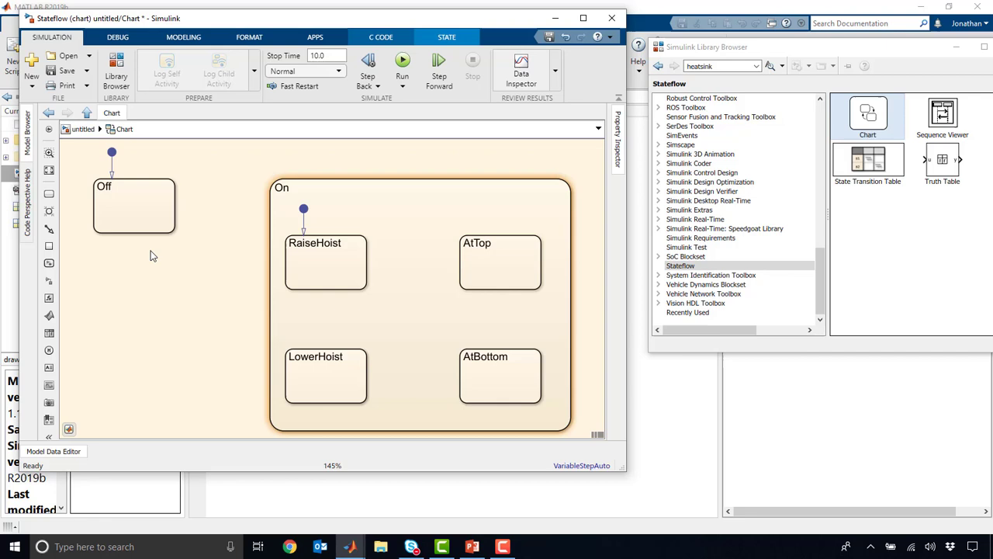
left_click_drag(174, 202, 270, 201)
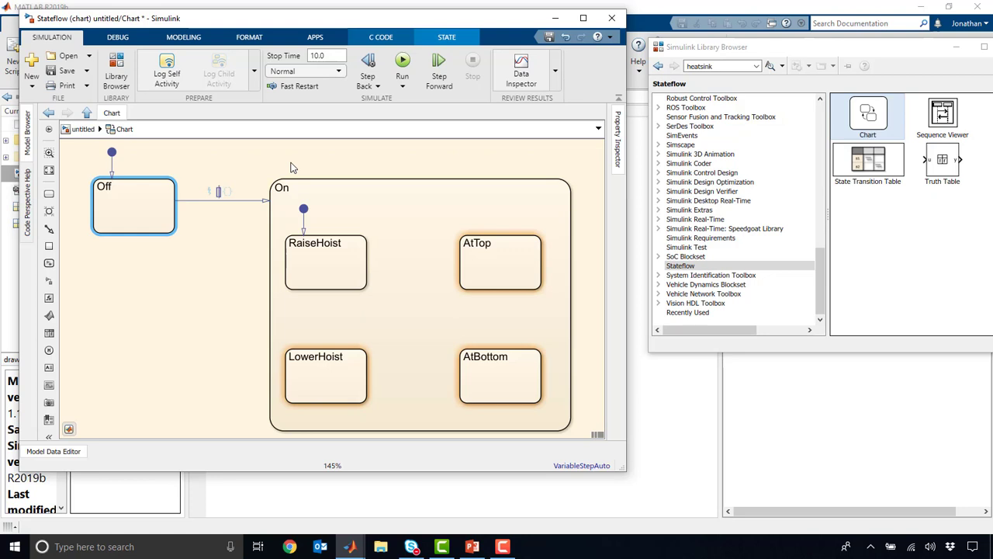
type("[onSwit")
type("ch]")
type("== 1")
left_click(212, 191)
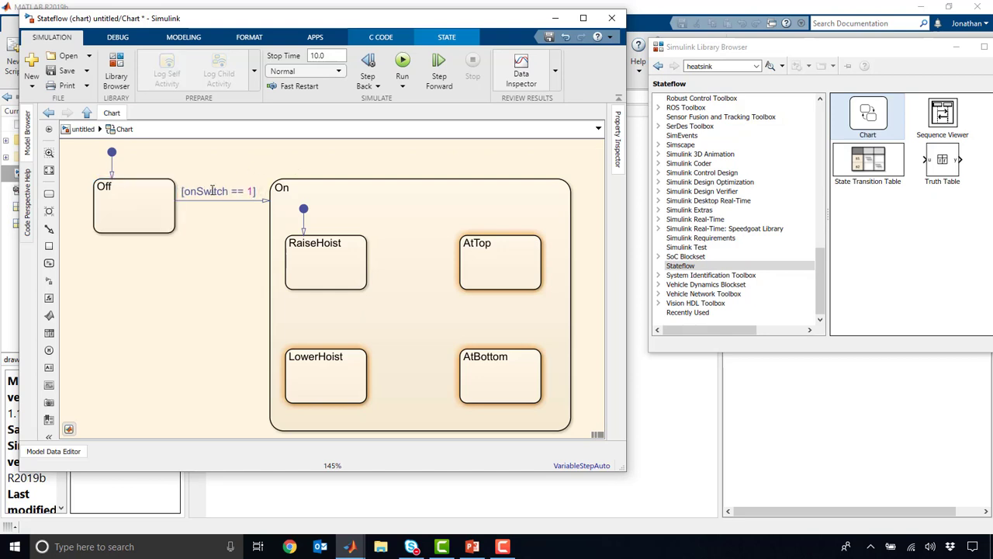
mouse_move(212, 191)
left_mouse_down()
mouse_move(214, 168)
mouse_move(214, 186)
left_mouse_up()
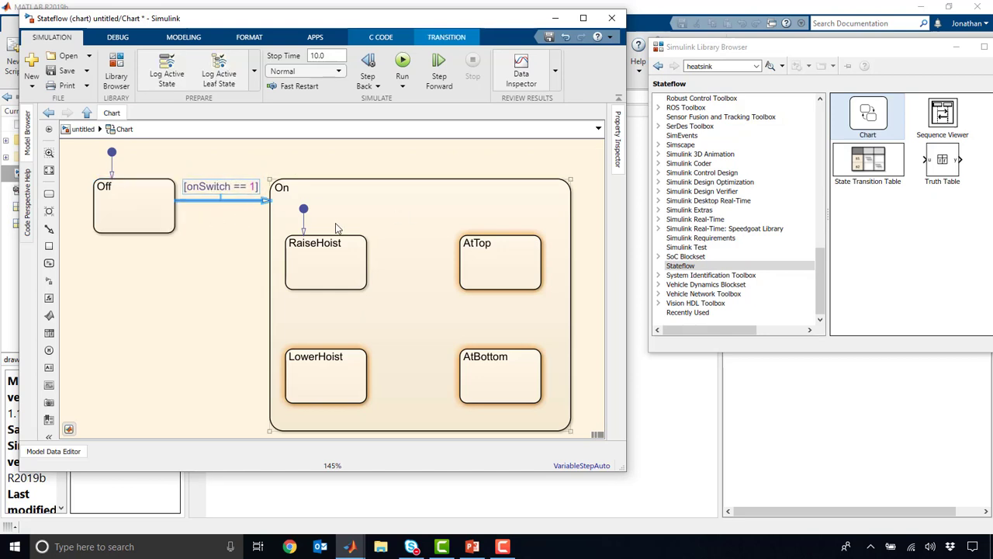
left_click(217, 229)
left_click(361, 237)
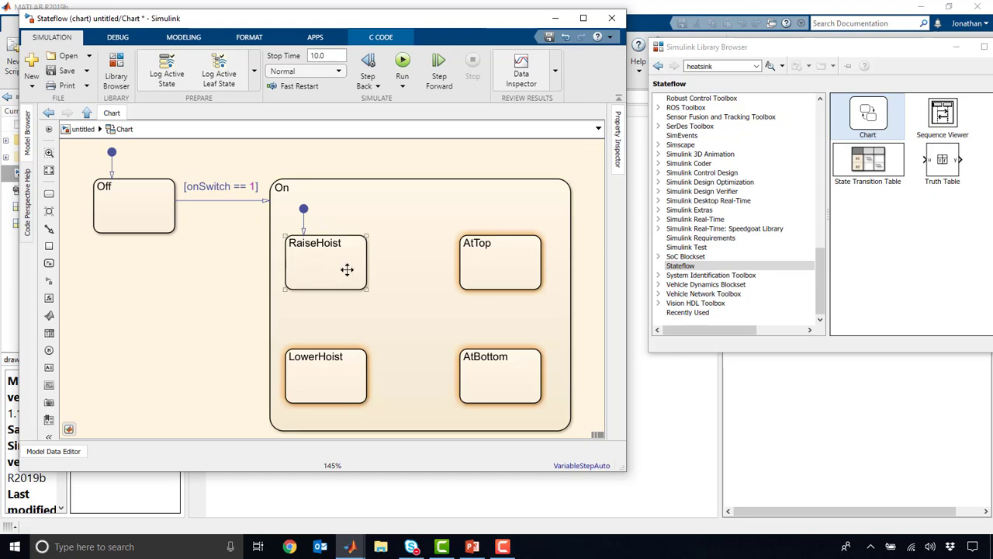
Step: Add transitions RaiseHoist→AtTop [x > 10] and AtTop→LowerHoist [after(5,sec)]
mouse_move(366, 257)
left_mouse_down()
mouse_move(468, 271)
mouse_move(463, 262)
left_mouse_up()
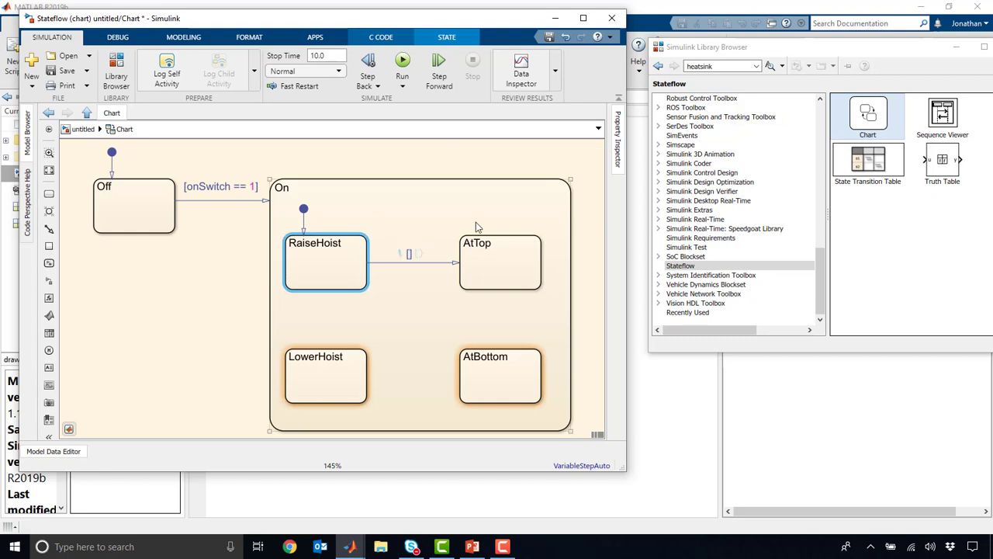
type("[x > 10")
left_click(482, 214)
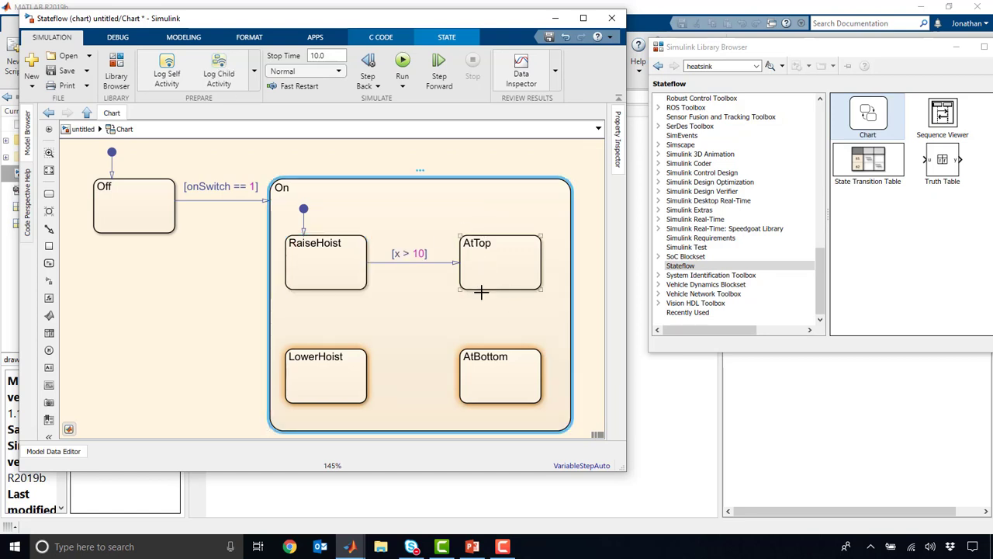
left_click_drag(481, 292, 353, 349)
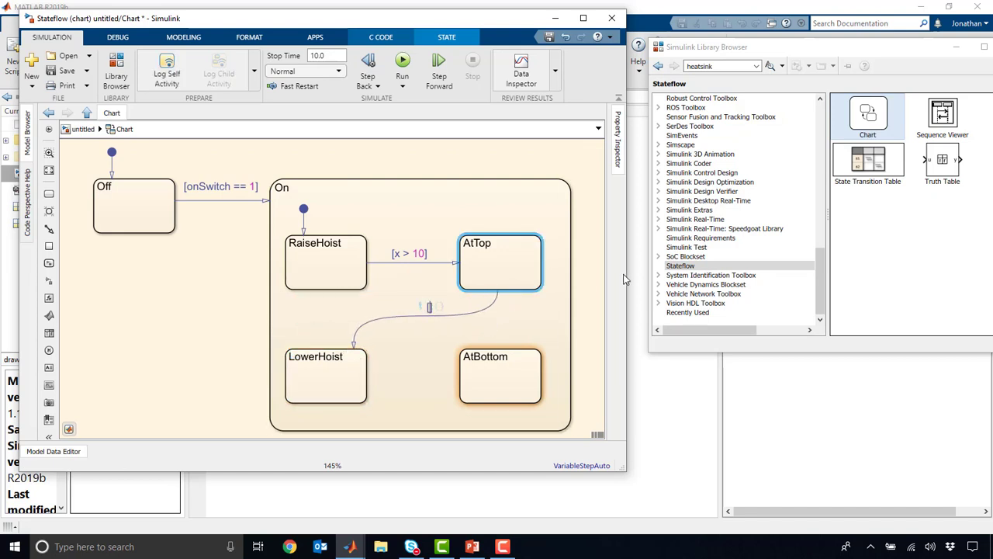
type("[after(5,sec)")
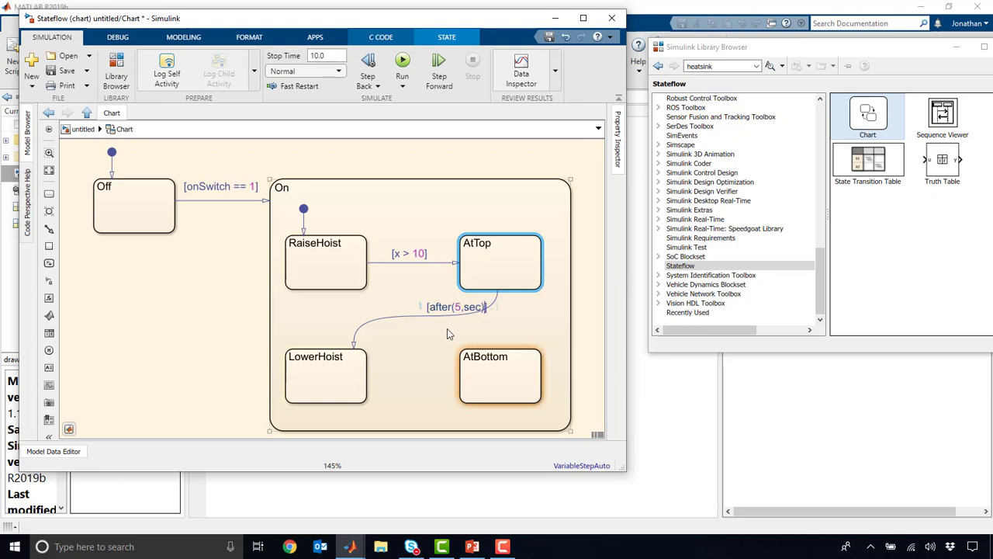
left_click(466, 293)
left_click(423, 305)
left_click(401, 351)
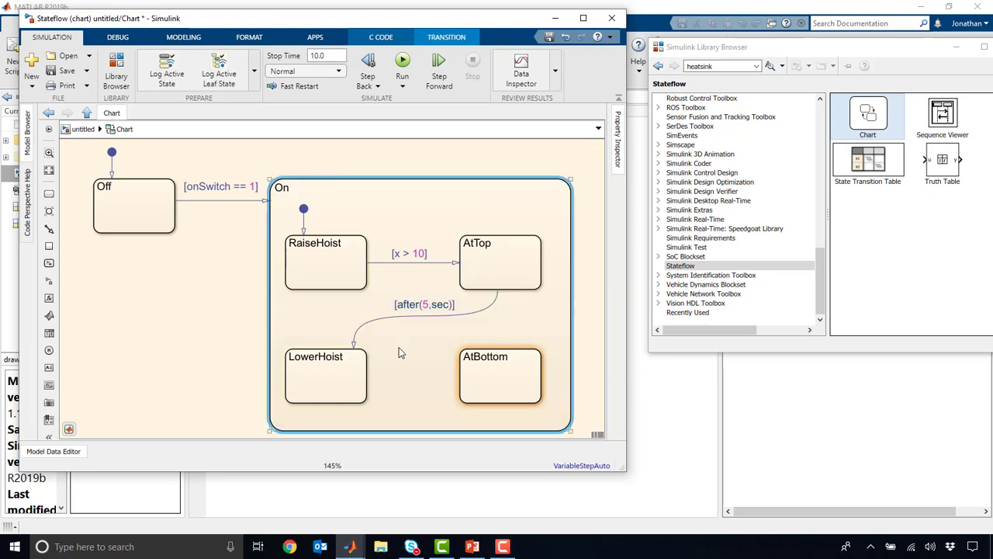
Step: Add transitions LowerHoist→AtBottom [x < 0] and AtBottom→RaiseHoist [after(5,sec)]
mouse_move(371, 377)
left_mouse_down()
mouse_move(477, 381)
mouse_move(459, 377)
left_mouse_up()
left_click(409, 356)
type("x")
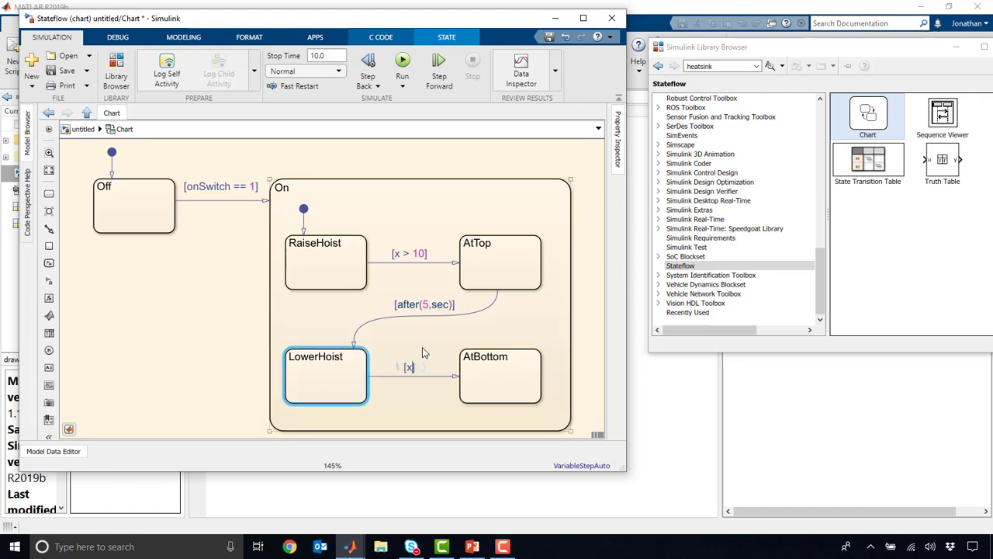
type(" < 0")
left_click(452, 346)
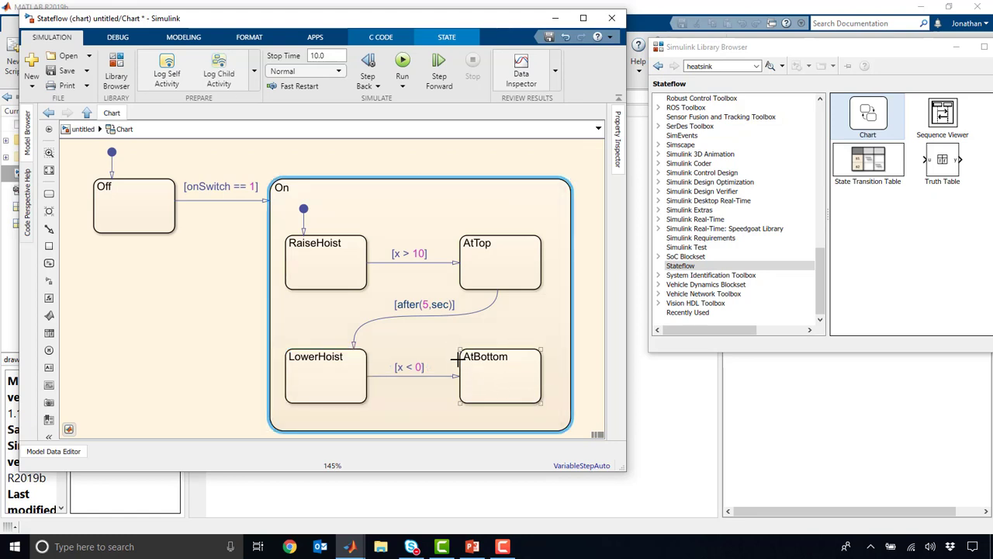
left_click_drag(458, 358, 356, 289)
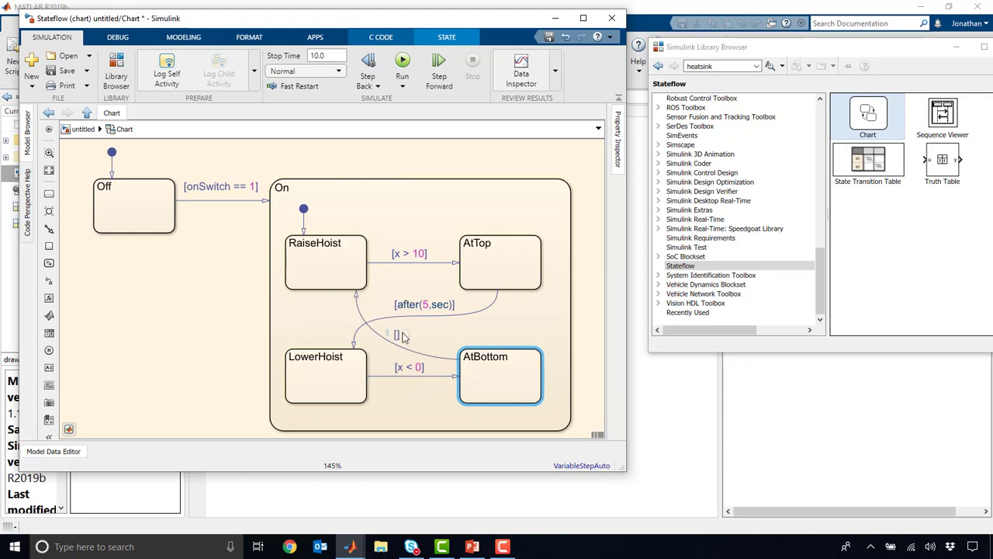
type("[after5,sec)")
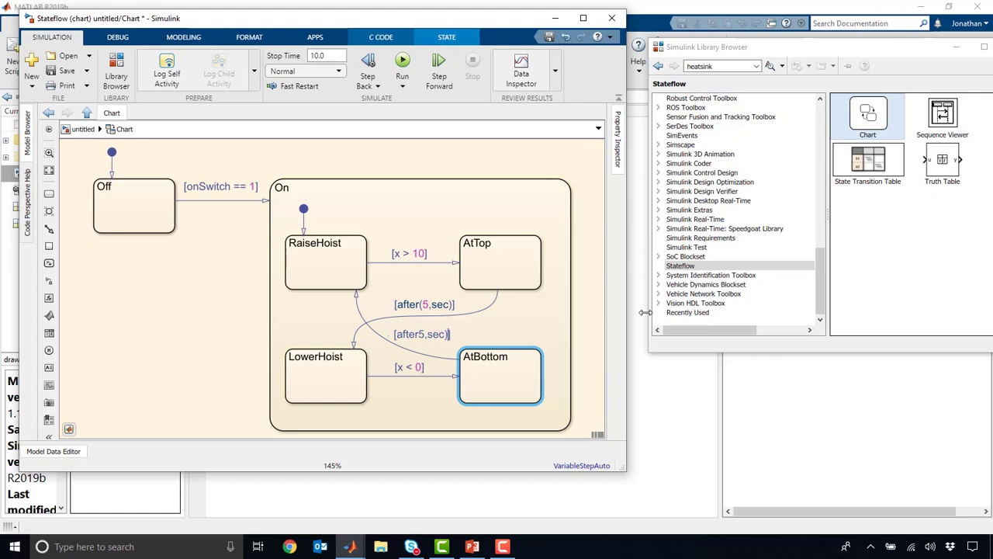
key("Left")
key("Left")
key("Left")
key("Left")
key("Left")
key("Left")
type("(")
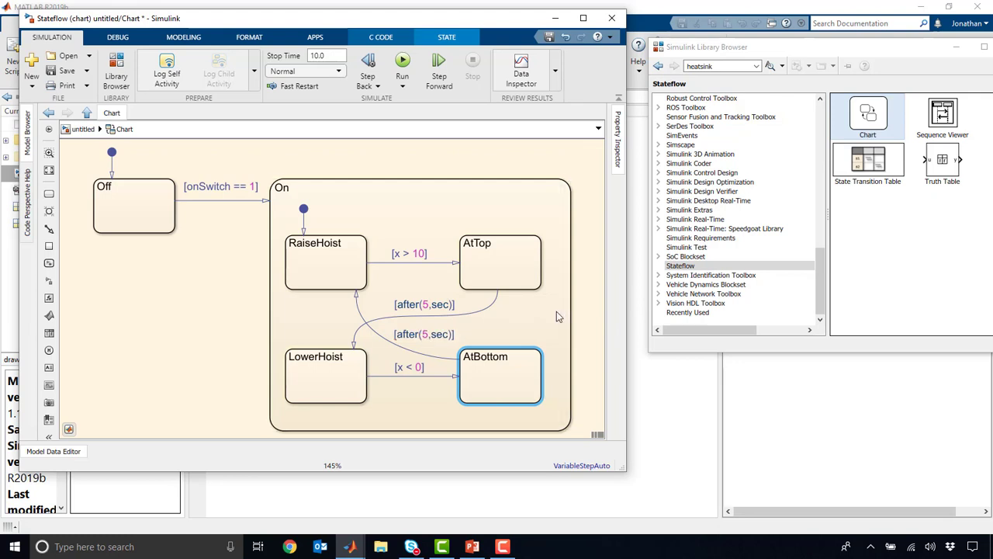
left_click(557, 312)
left_click(201, 292)
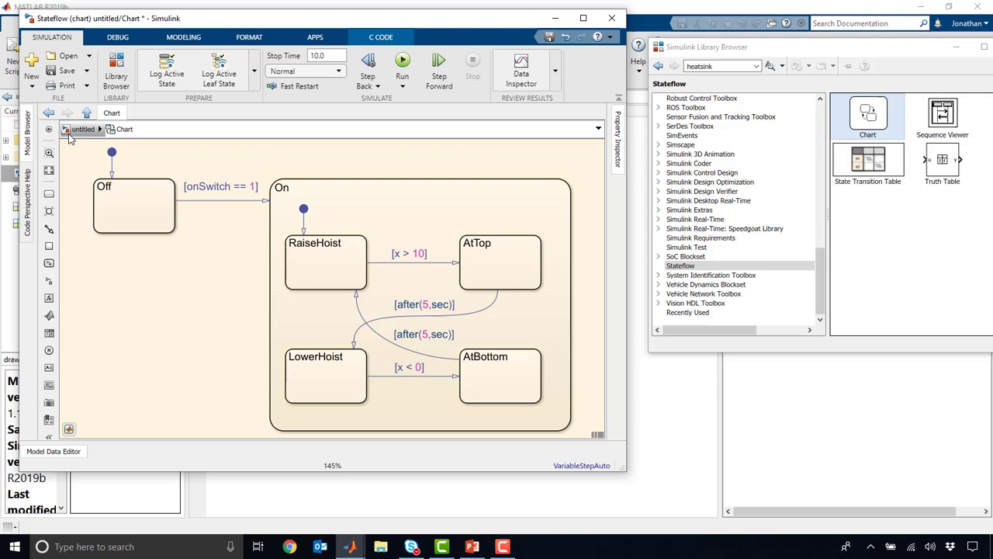
Step: Run the model and move the Diagnostic Viewer reporting unresolved symbols into view
left_click(402, 61)
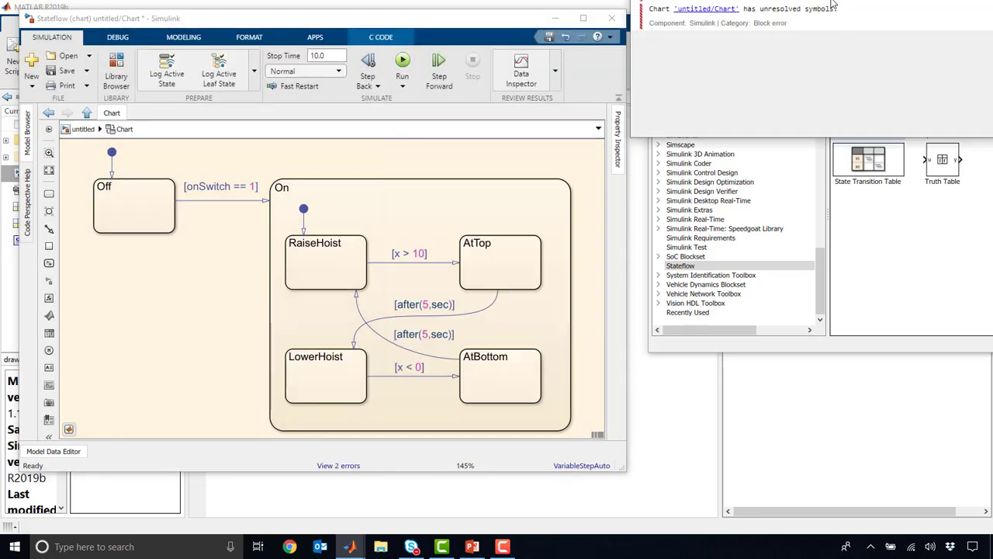
mouse_move(350, 546)
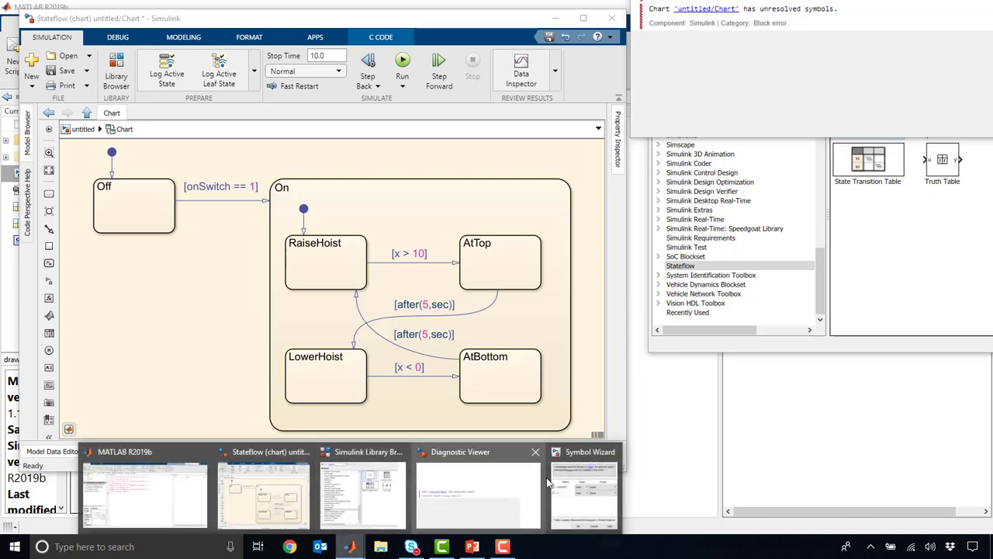
right_click(525, 499)
left_click(547, 430)
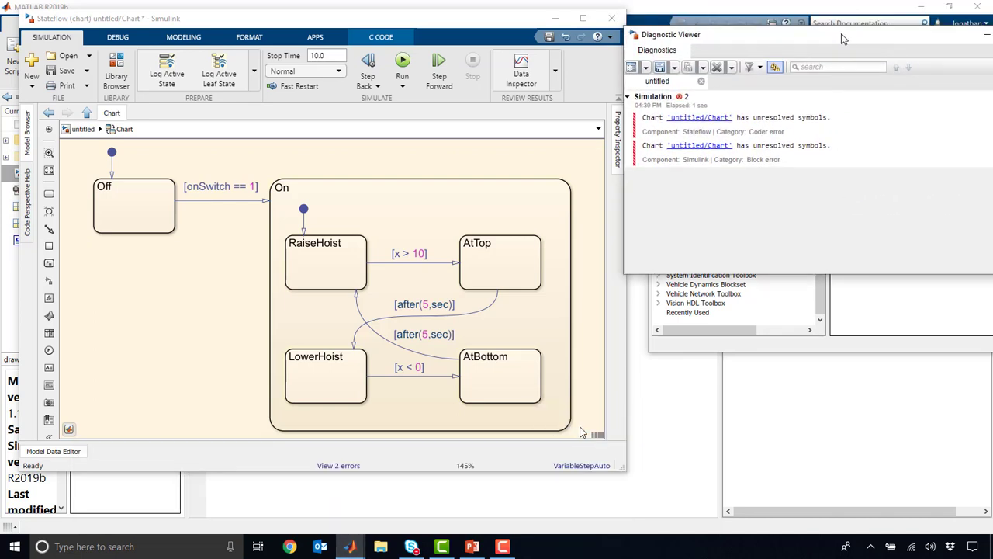
left_click(804, 39)
left_click_drag(804, 39, 786, 50)
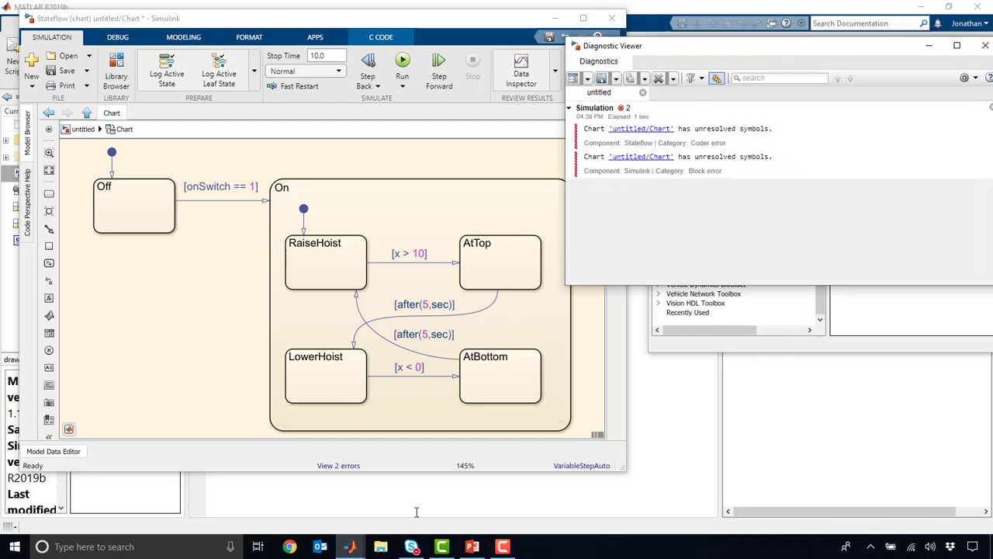
Step: Use the Symbol Wizard to add onSwitch and x as chart Input data
mouse_move(350, 546)
left_click(583, 495)
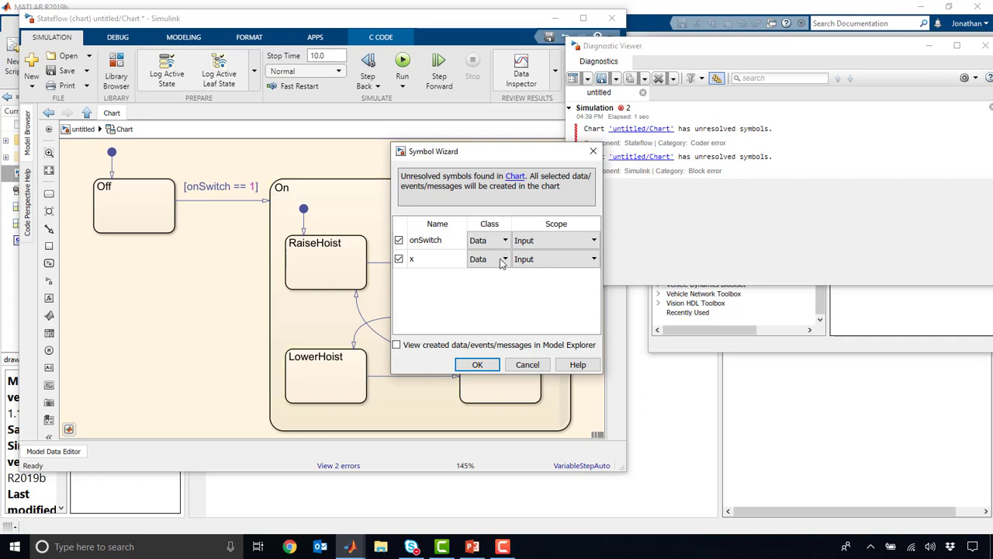
left_click(478, 364)
left_click(220, 329)
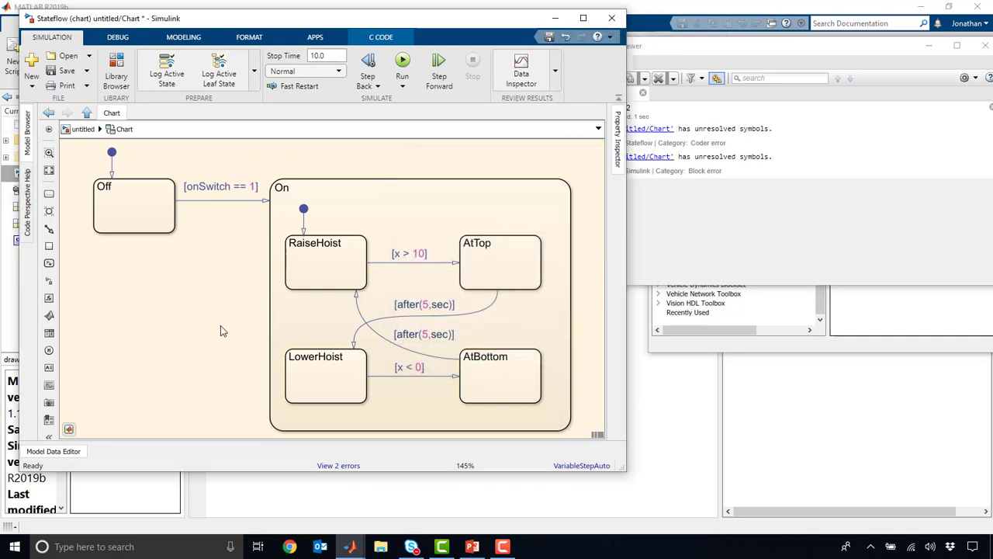
Step: In the top-level model, add a Constant block with value 1 feeding the chart's onSwitch input
left_click(83, 128)
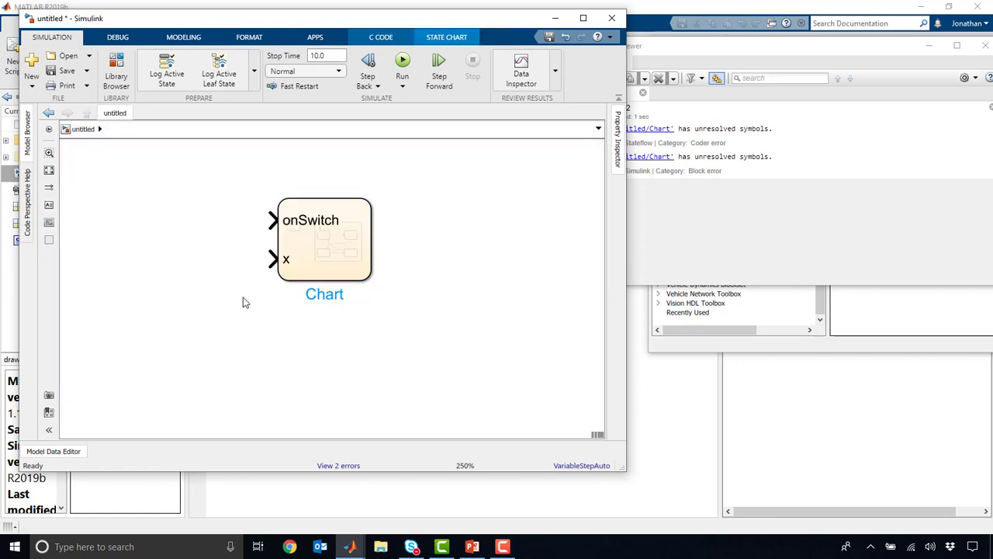
left_click_drag(370, 278, 471, 302)
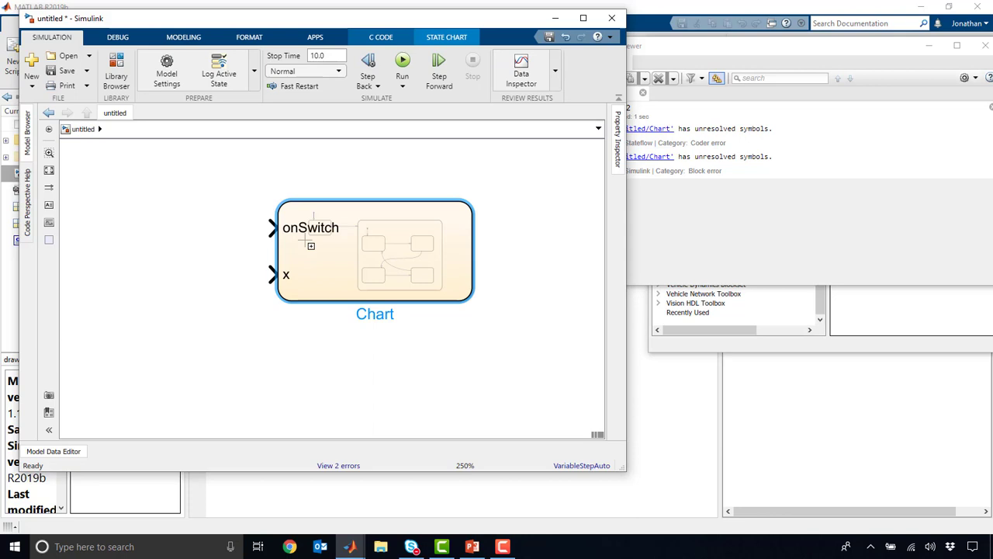
left_click(210, 227)
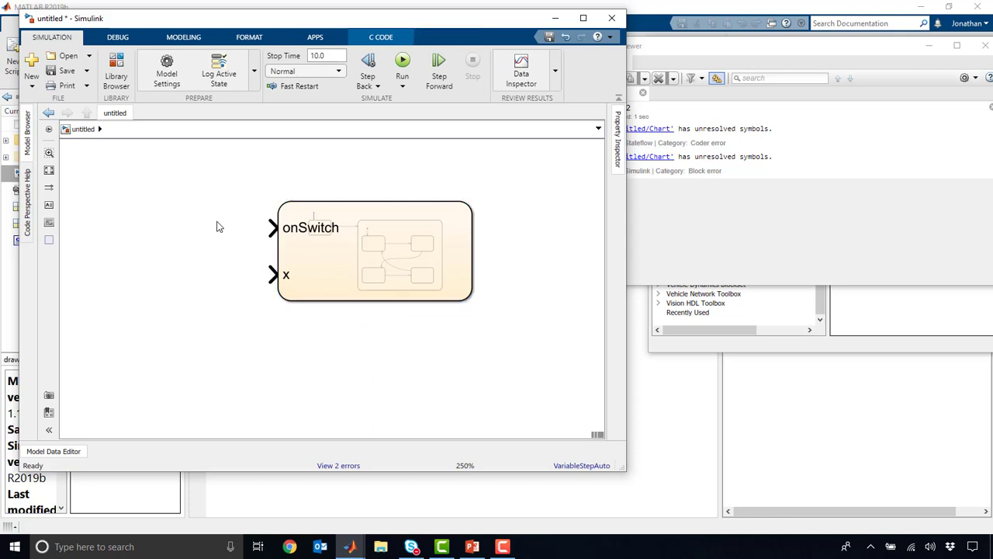
type("con")
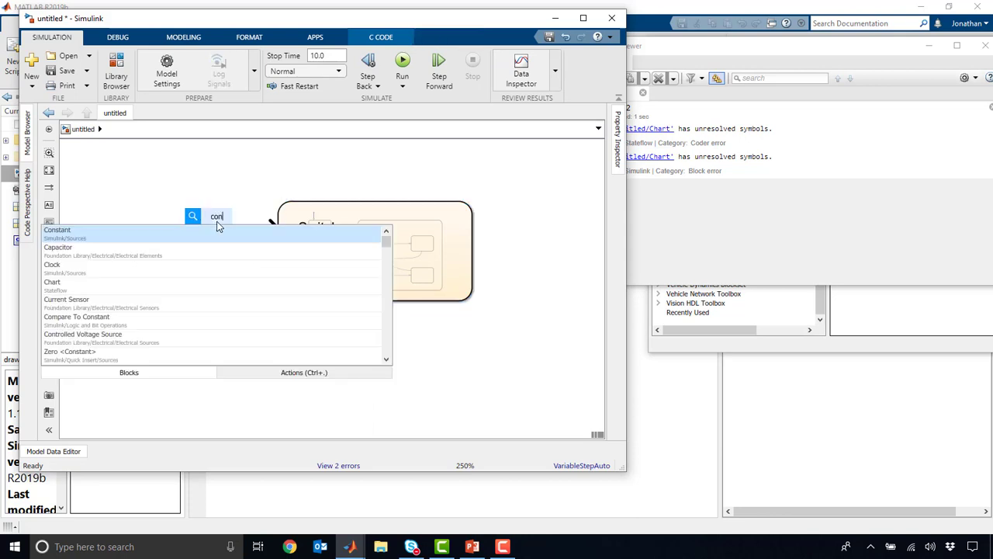
key("Return")
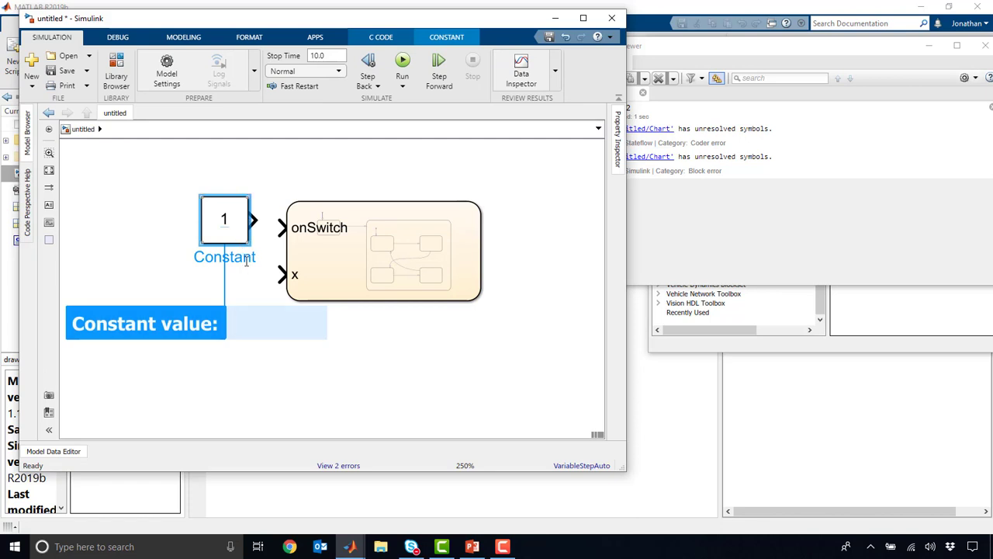
left_click(239, 235)
left_click_drag(249, 243, 248, 217)
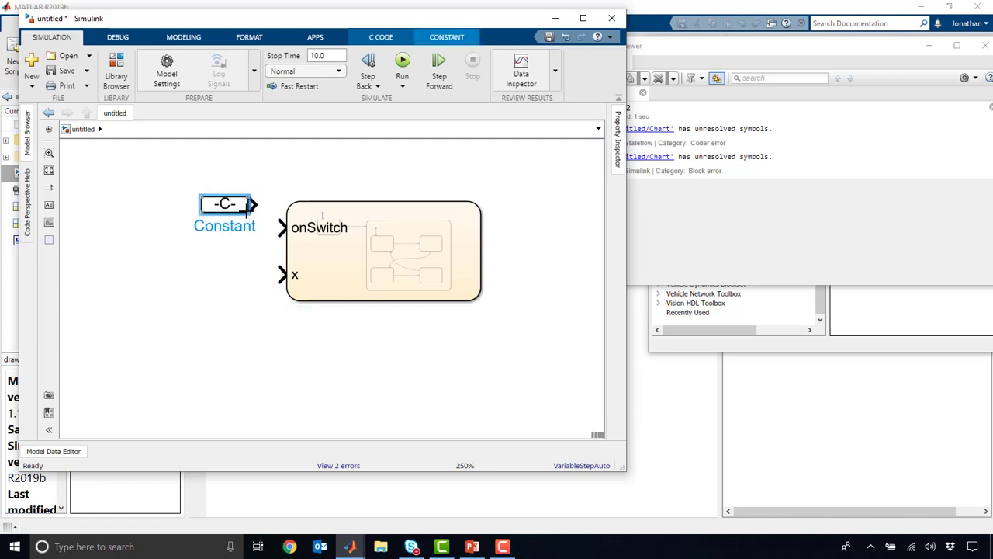
key("ctrl+z")
left_click_drag(233, 216, 227, 280)
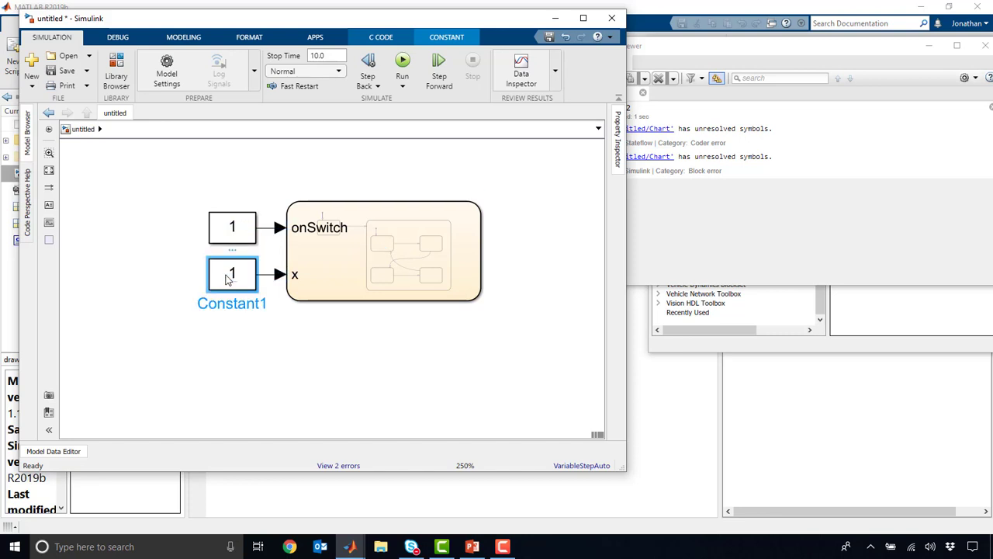
key("Delete")
Step: Wire a Sine Wave into x with bias 5 and amplitude 5.1
type("sin")
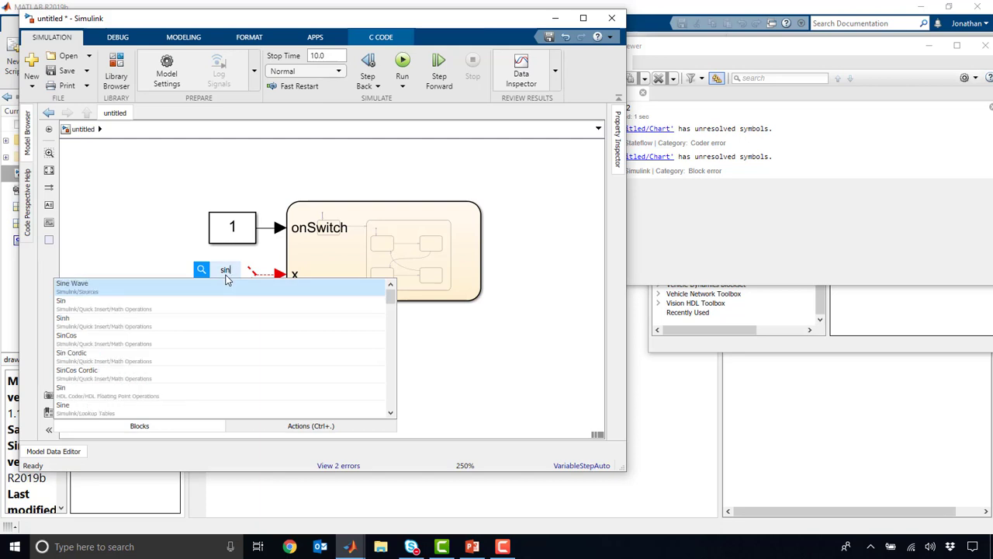
key("Return")
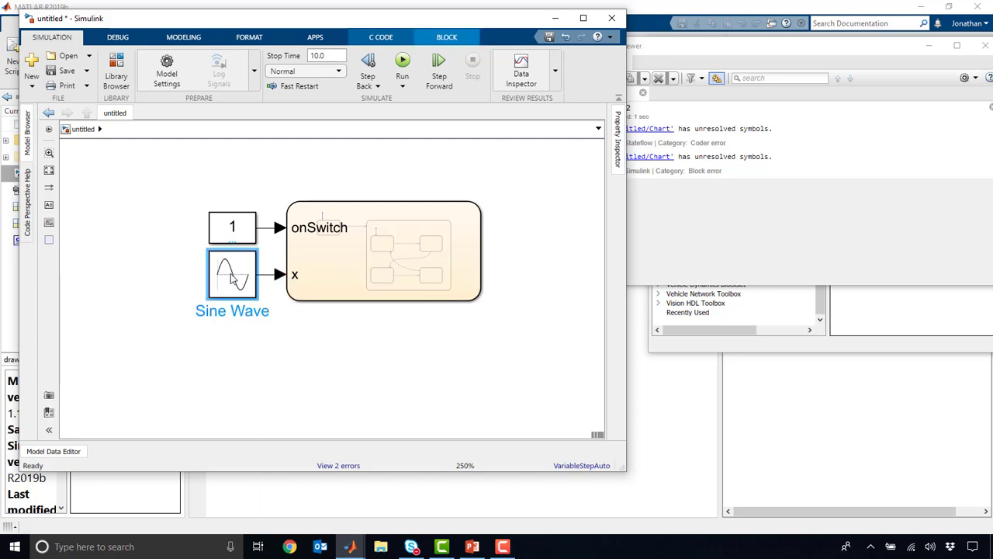
double_click(232, 280)
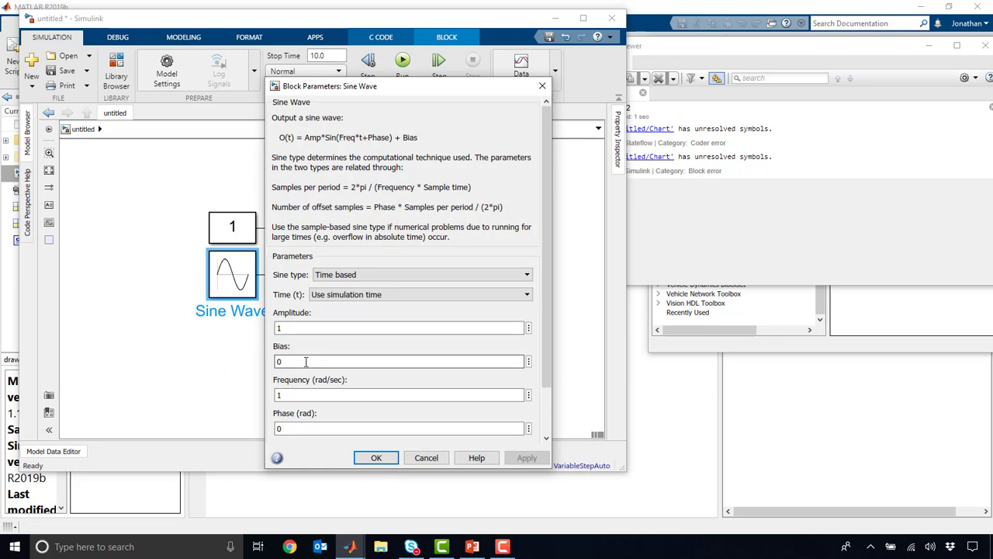
double_click(306, 362)
type("5")
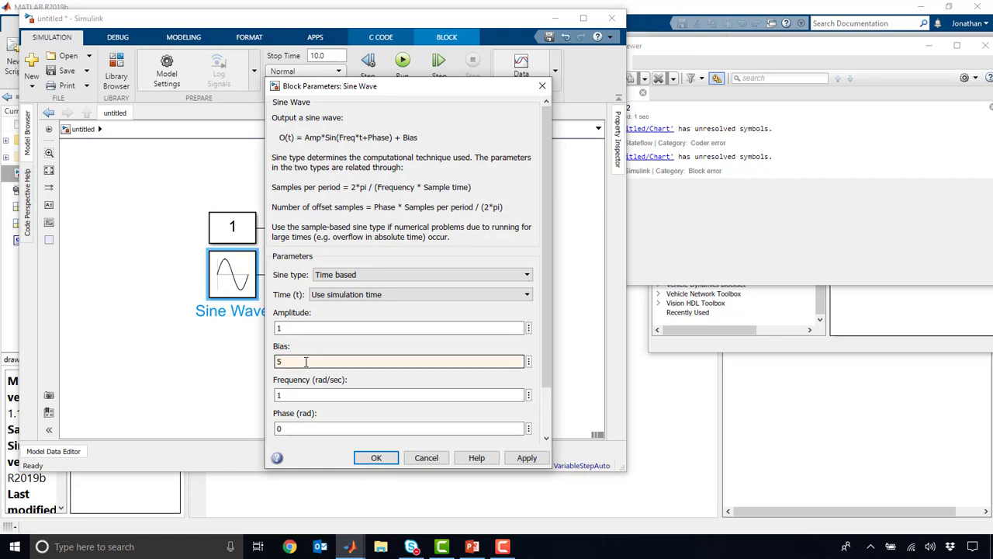
double_click(335, 327)
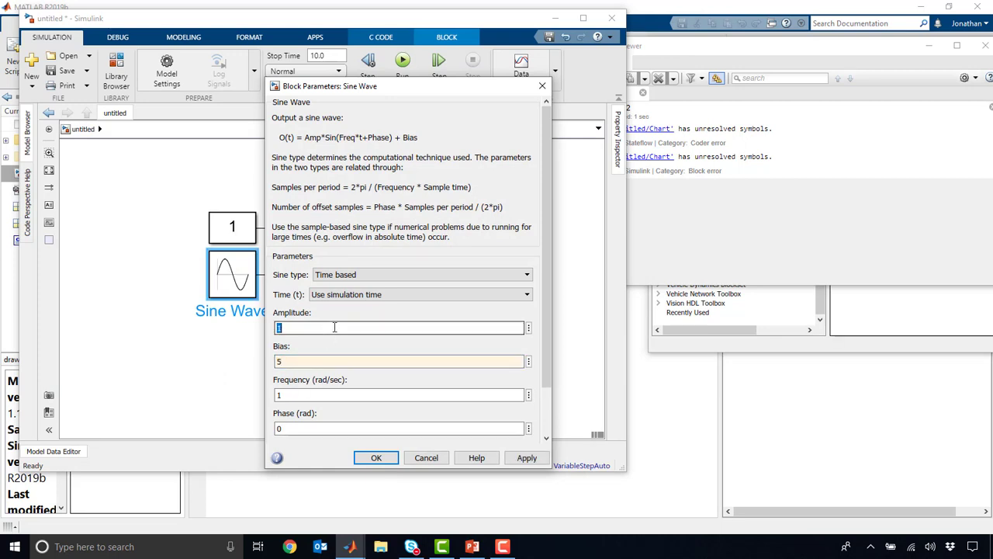
type("5.")
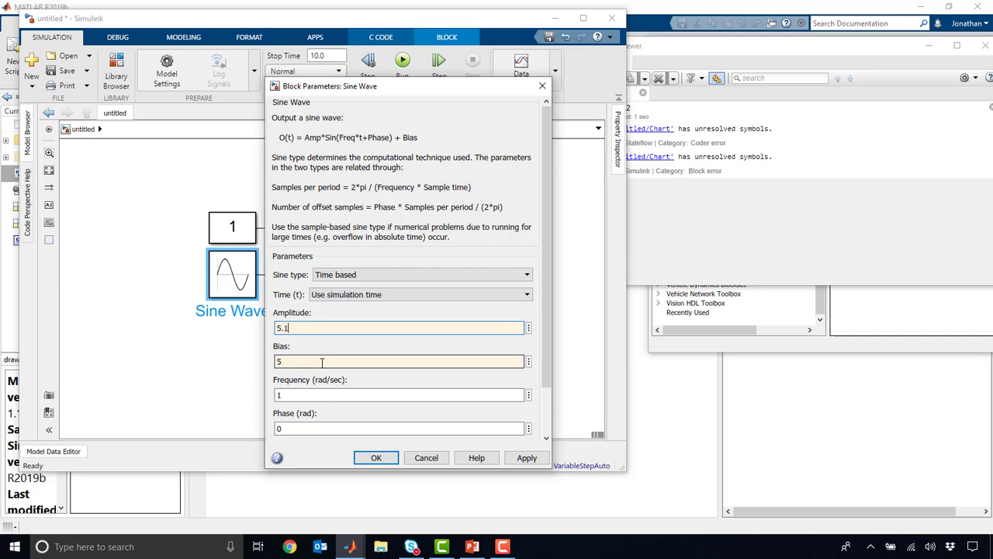
type("1")
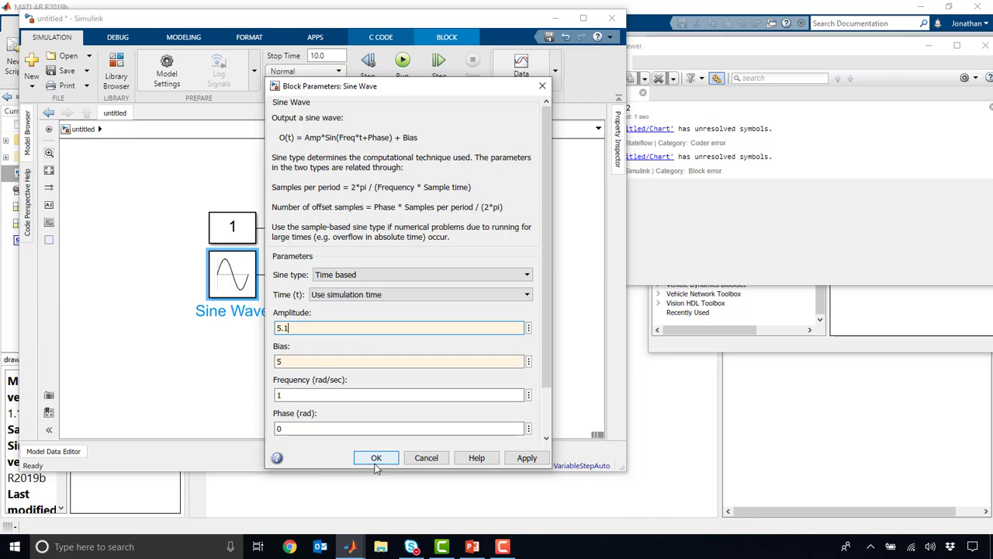
left_click(382, 461)
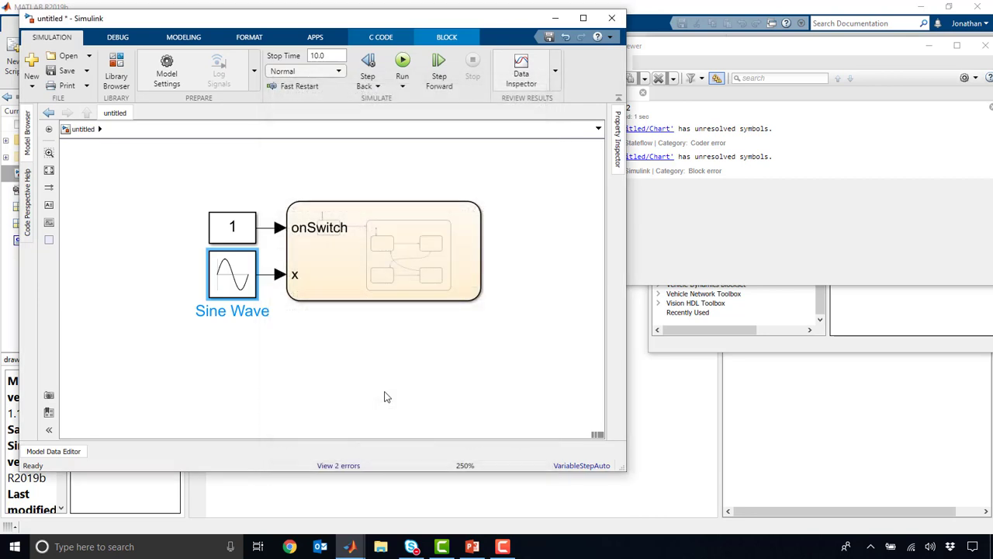
double_click(390, 249)
Step: Set the chart animation speed to Slow and run the simulation
left_click(402, 64)
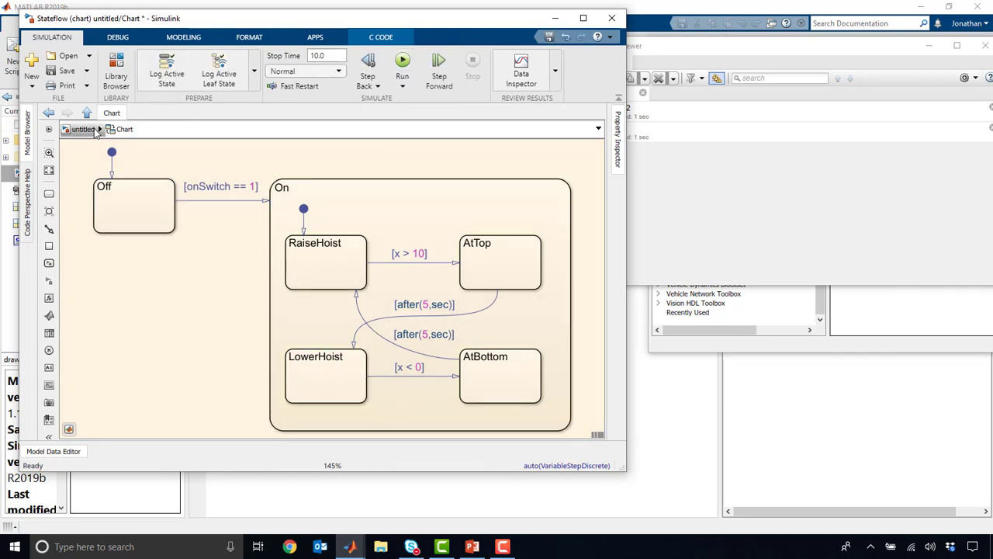
left_click(183, 37)
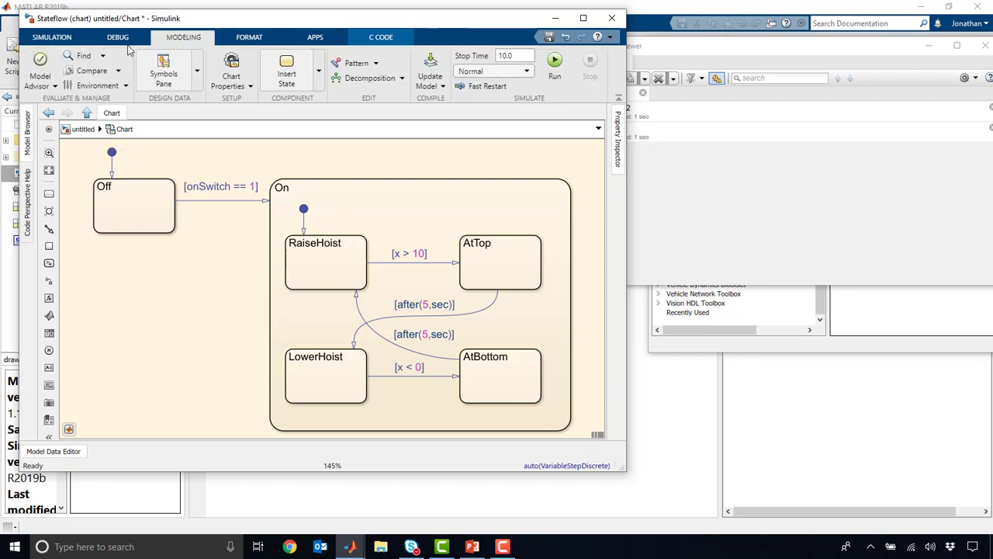
left_click(118, 37)
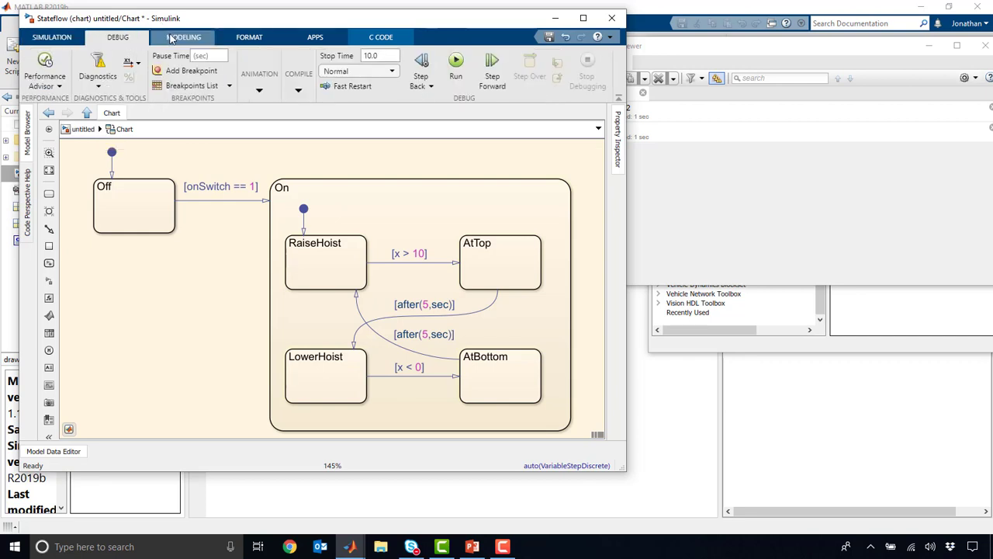
left_click(259, 81)
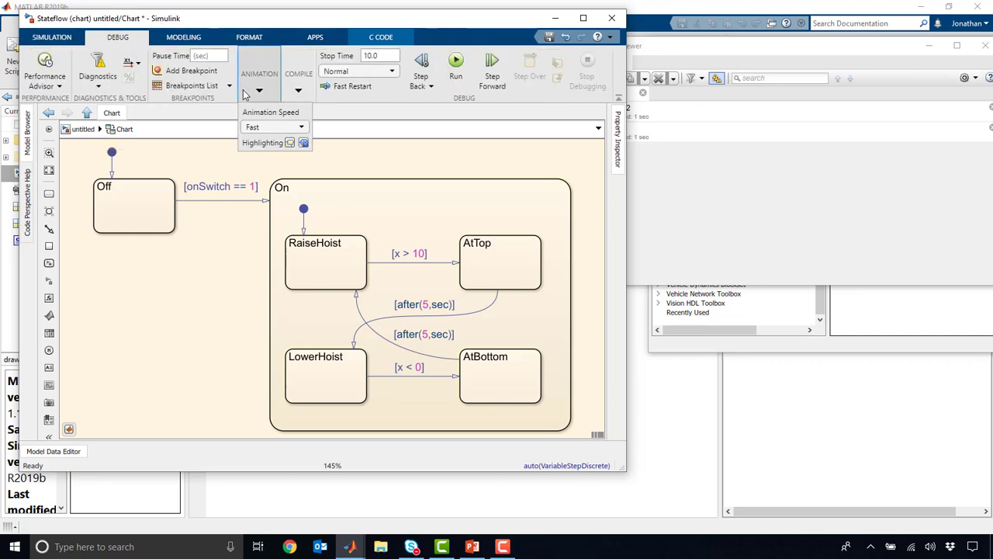
left_click(270, 129)
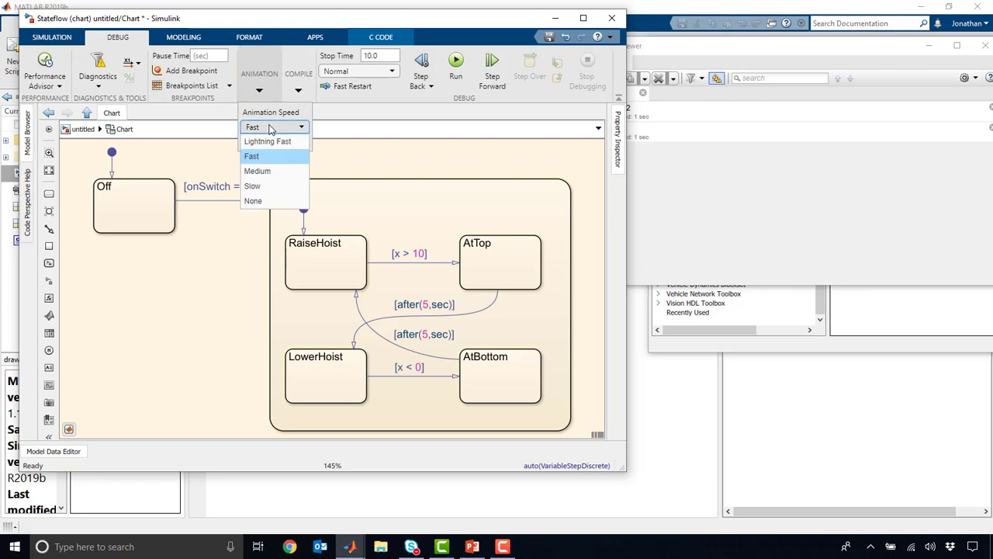
left_click(281, 186)
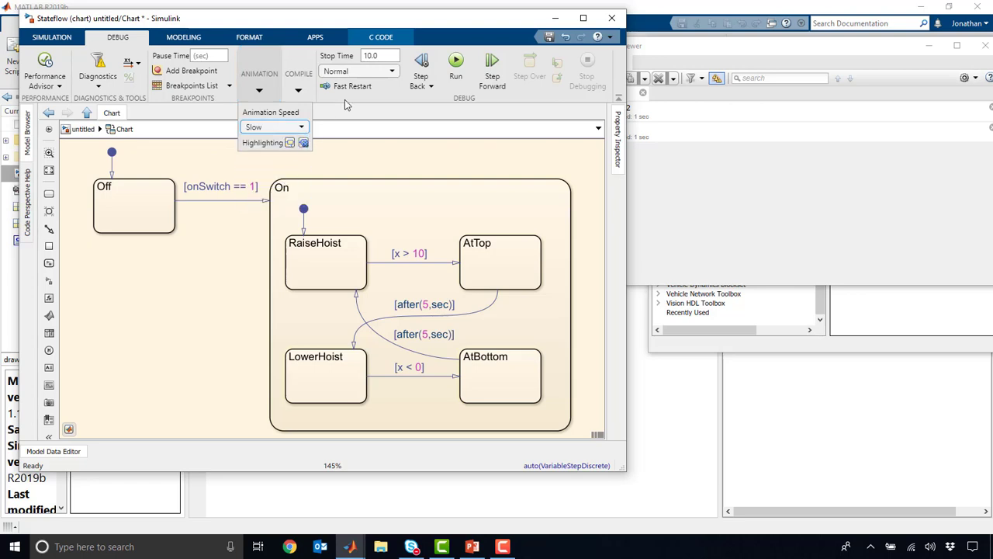
left_click(455, 66)
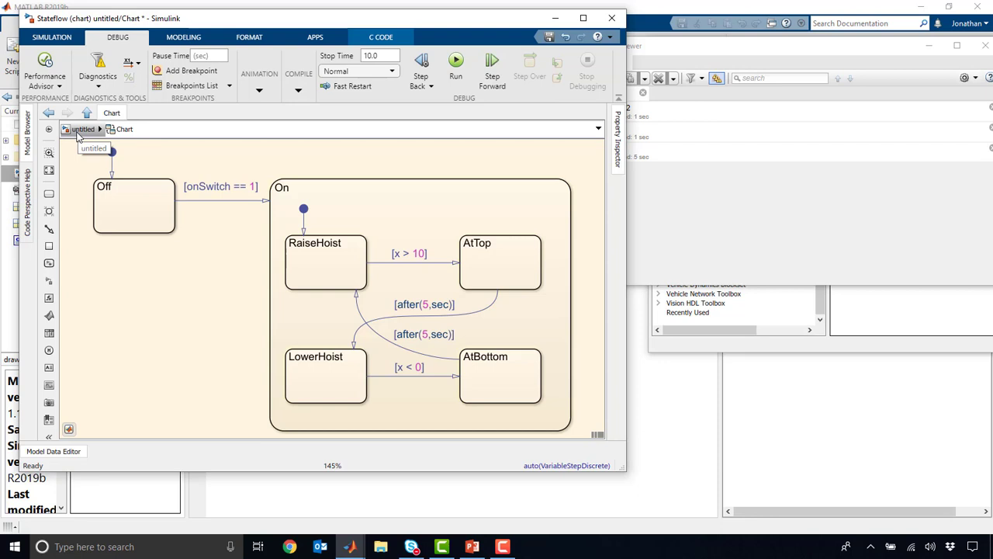
left_click(342, 243)
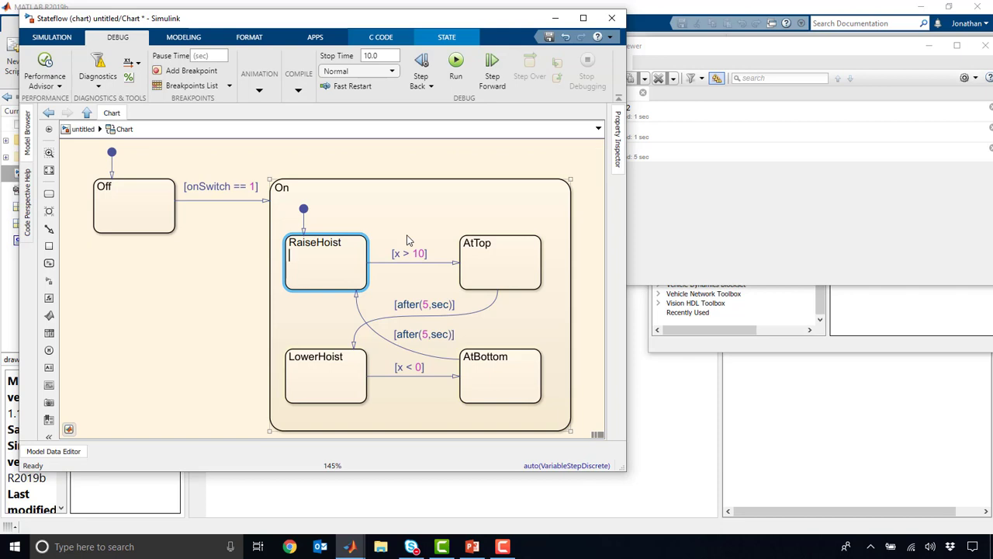
Step: Add wcmd actions: 1500 in RaiseHoist, -1500 in LowerHoist, 0 in AtTop
type("cmd = 1500;")
left_click(341, 358)
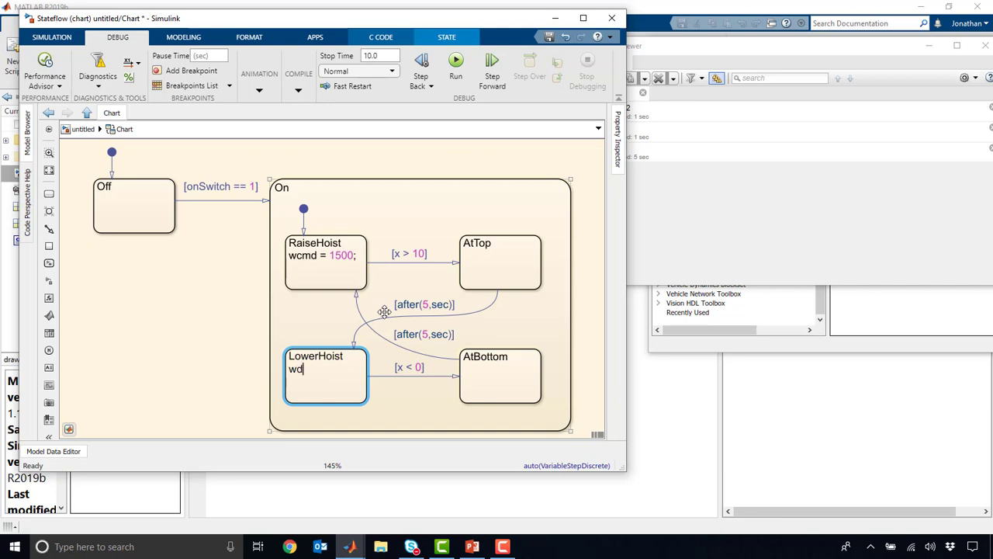
type("wcmd = -1500;")
left_click(517, 315)
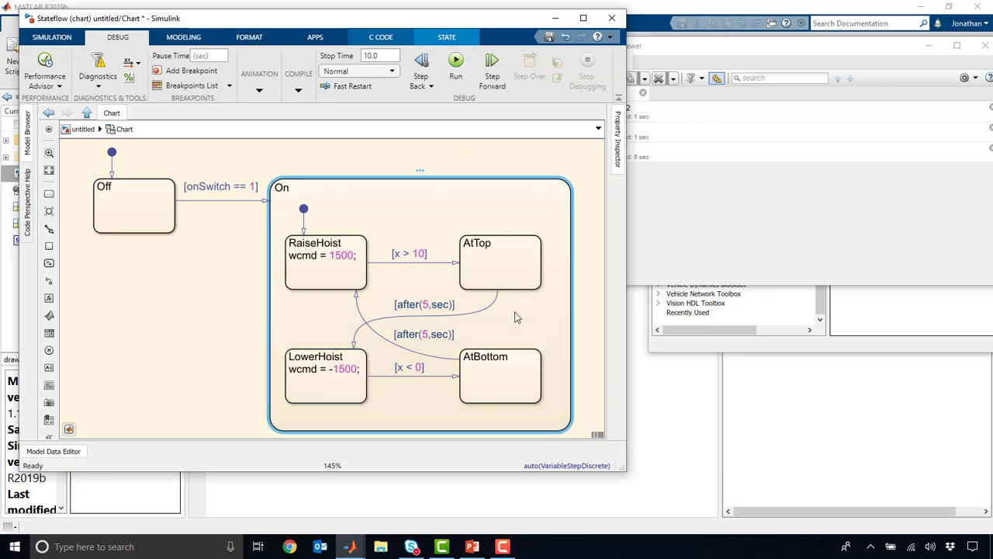
left_click(489, 244)
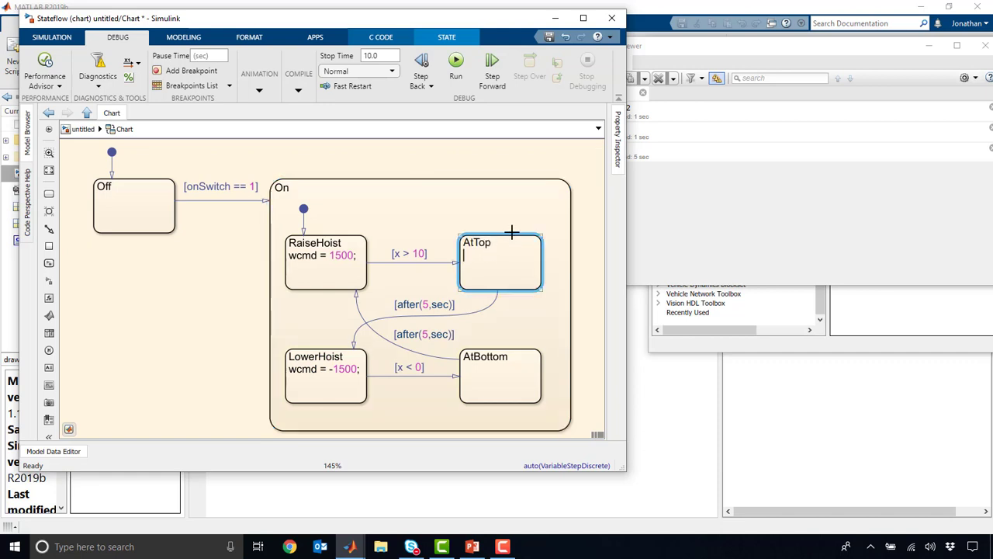
type("wcmd = 0;")
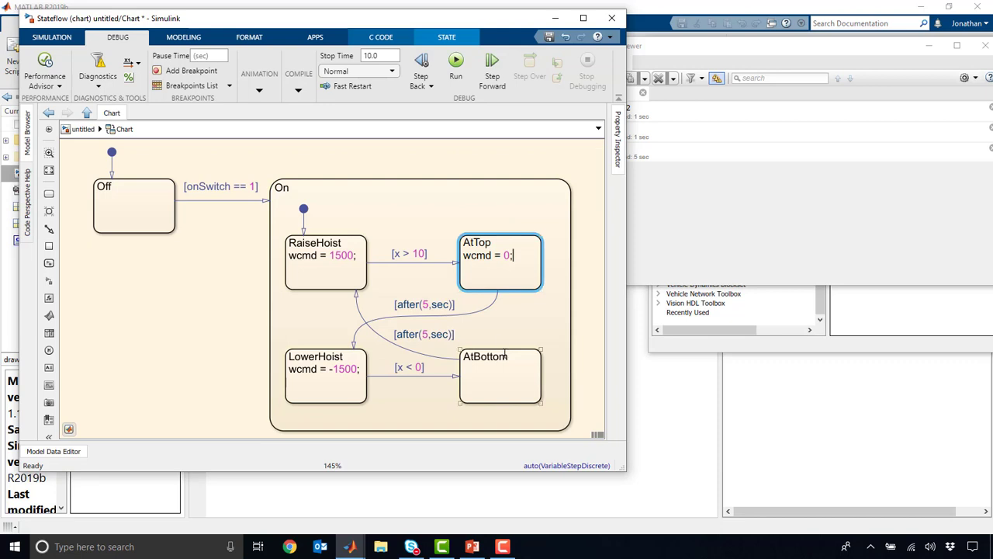
Step: Set wcmd = 0 in AtBottom and Off, then run to reveal unresolved-symbol errors
left_click(512, 356)
key("Return")
type("wcmd = 0;")
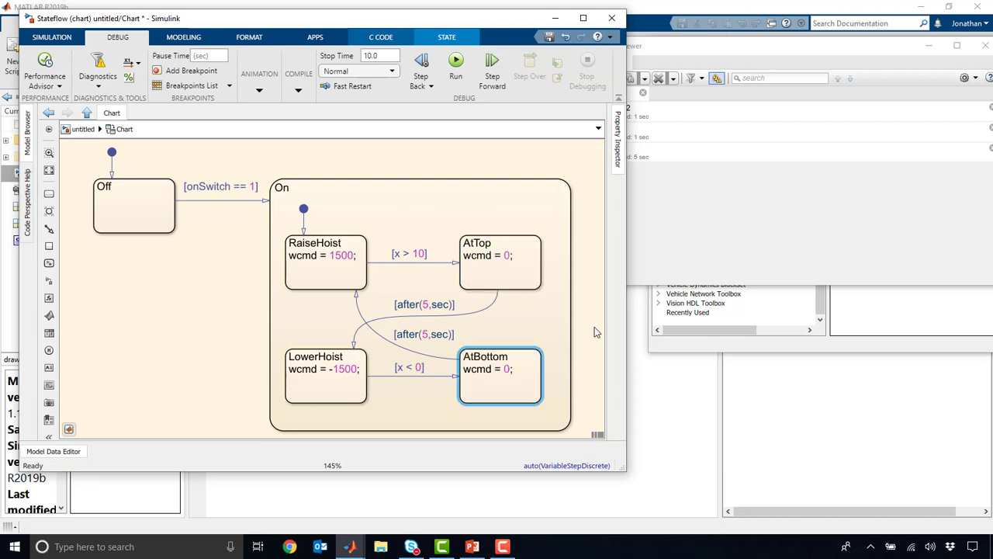
left_click(595, 327)
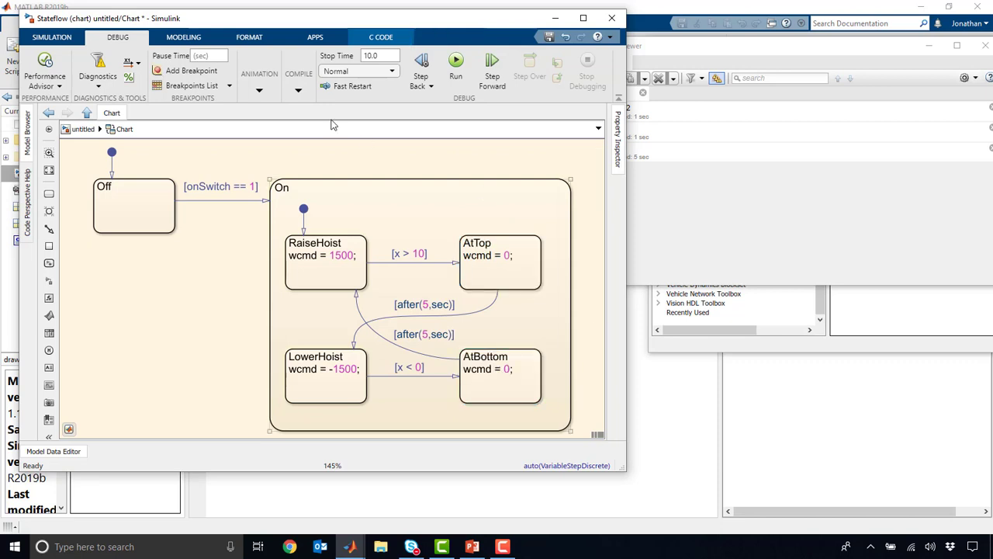
left_click(99, 204)
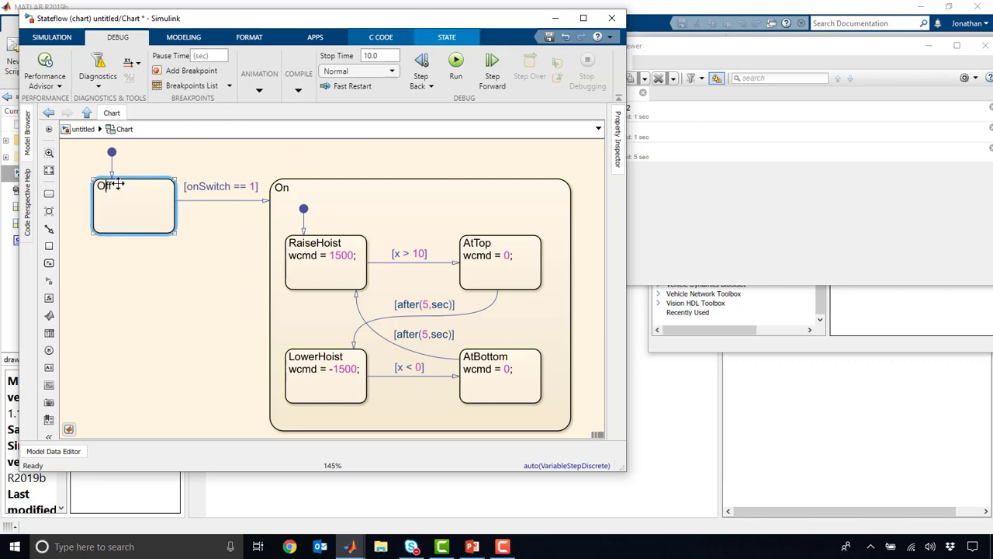
left_click(110, 186)
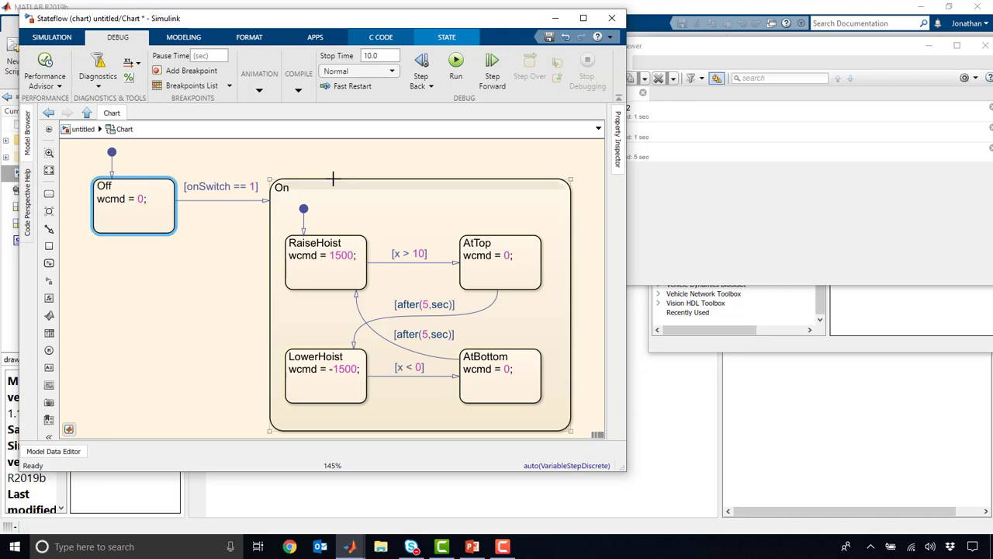
left_click(365, 157)
left_click(457, 82)
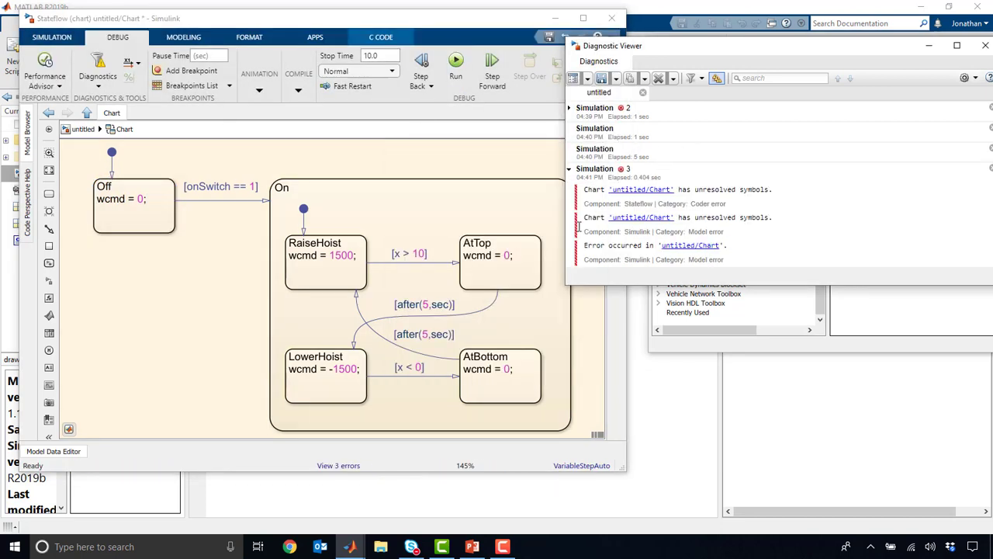
Step: Resolve the wcmd symbol by defining it as a chart output
left_click(350, 547)
left_click(578, 521)
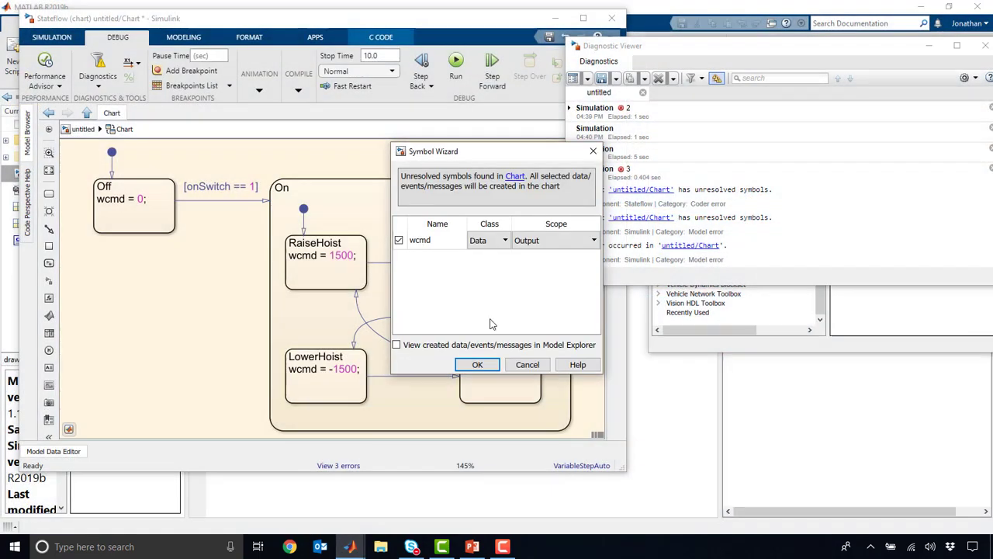
left_click(477, 365)
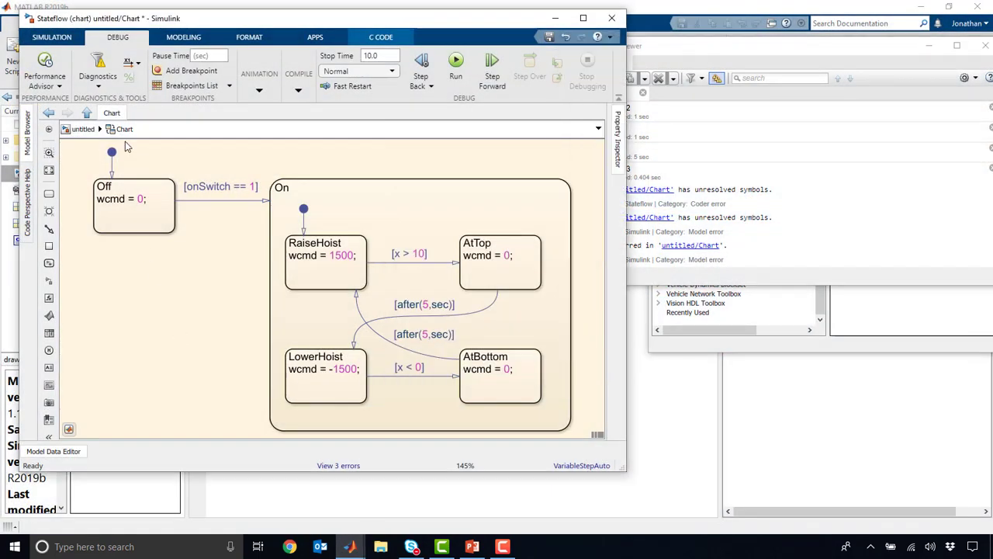
Step: Connect a Scope to the chart's wcmd output, run, and autoscale the Y-axis
left_click(81, 129)
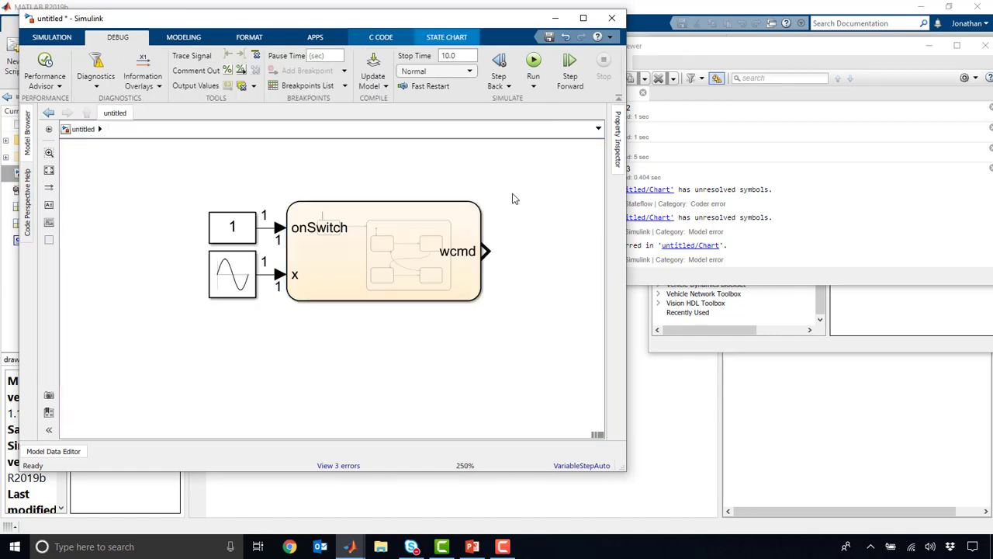
double_click(492, 268)
type("scope")
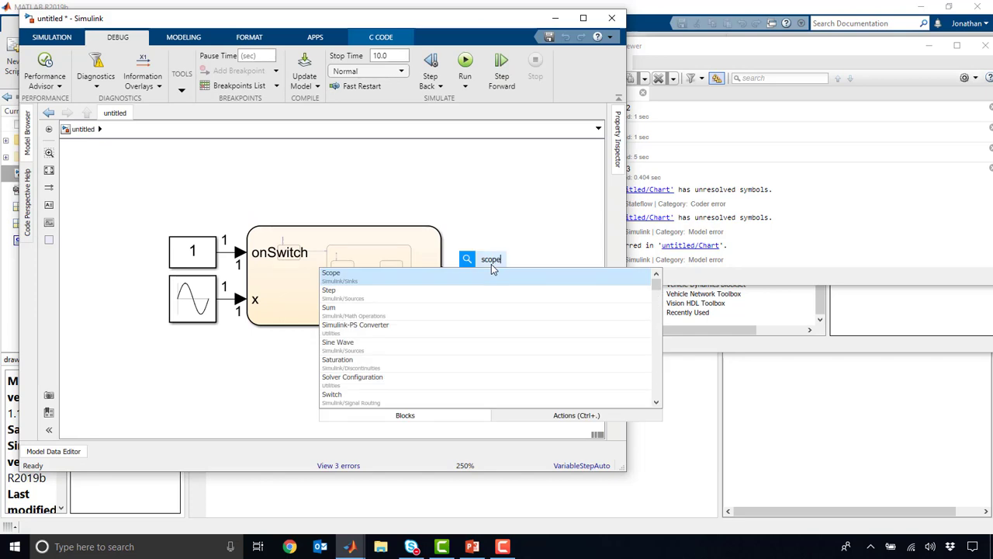
key("Return")
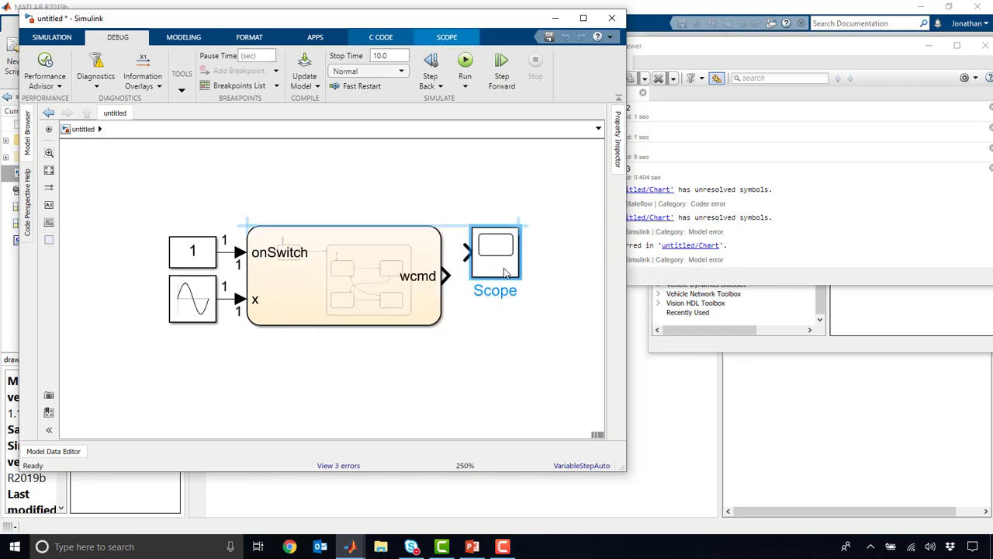
double_click(500, 289)
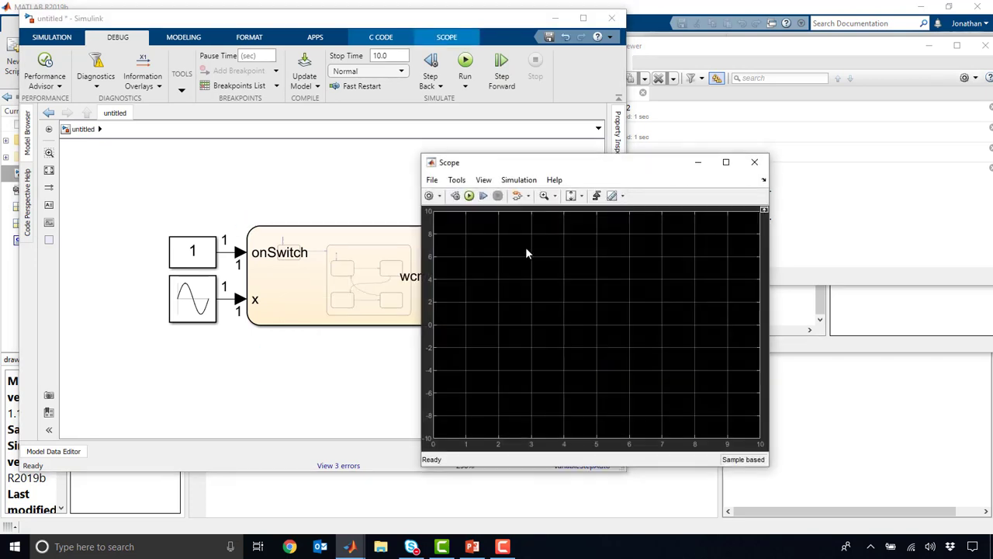
left_click_drag(547, 159, 752, 135)
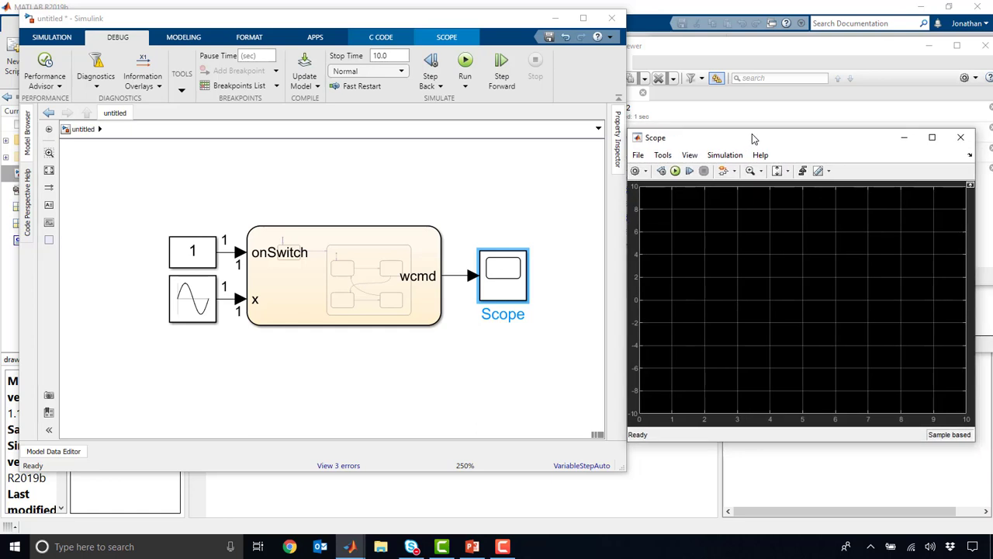
left_click(676, 173)
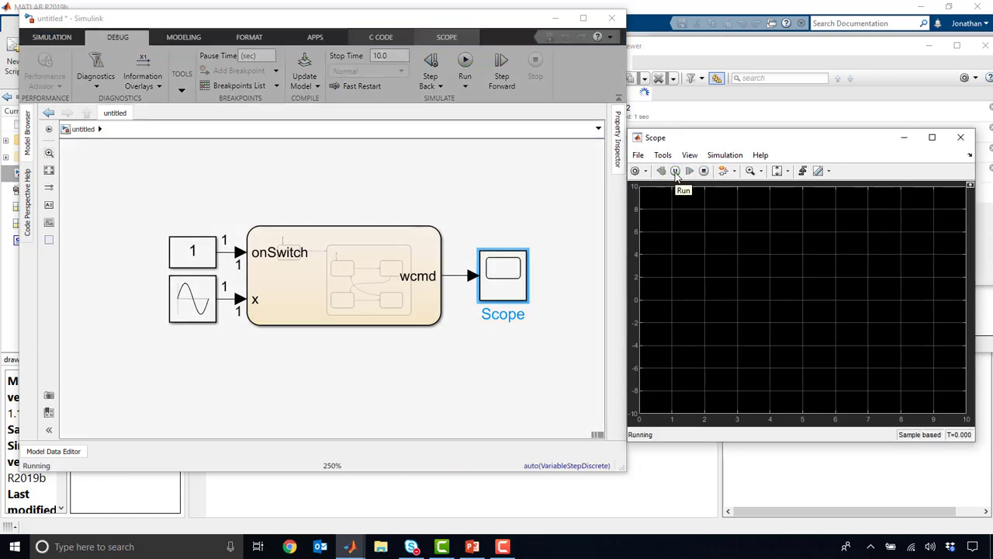
left_click(778, 173)
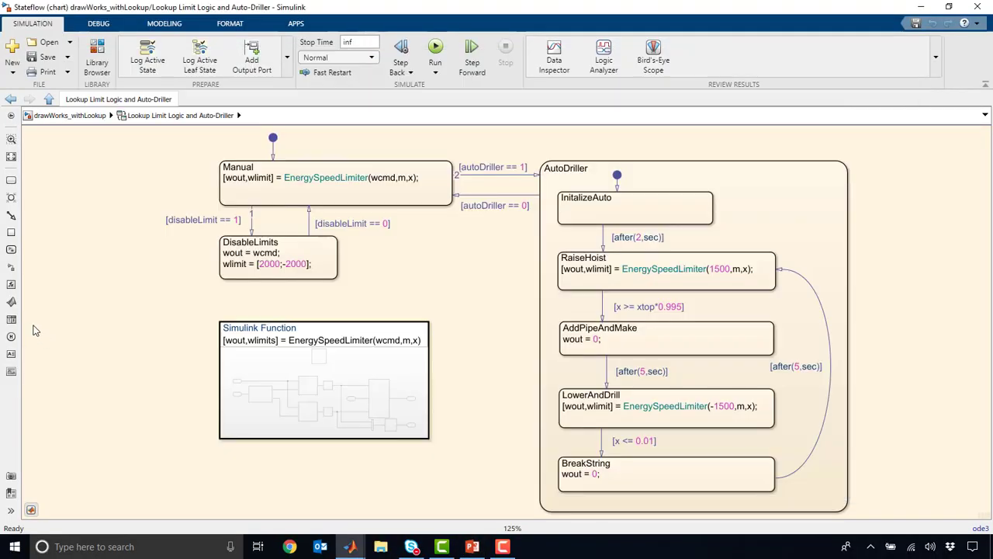
Step: Inspect EnergySpeedLimiter's contents, including the Raising Speed lookup table, then return to the Auto-Driller chart
left_click(244, 391)
double_click(297, 376)
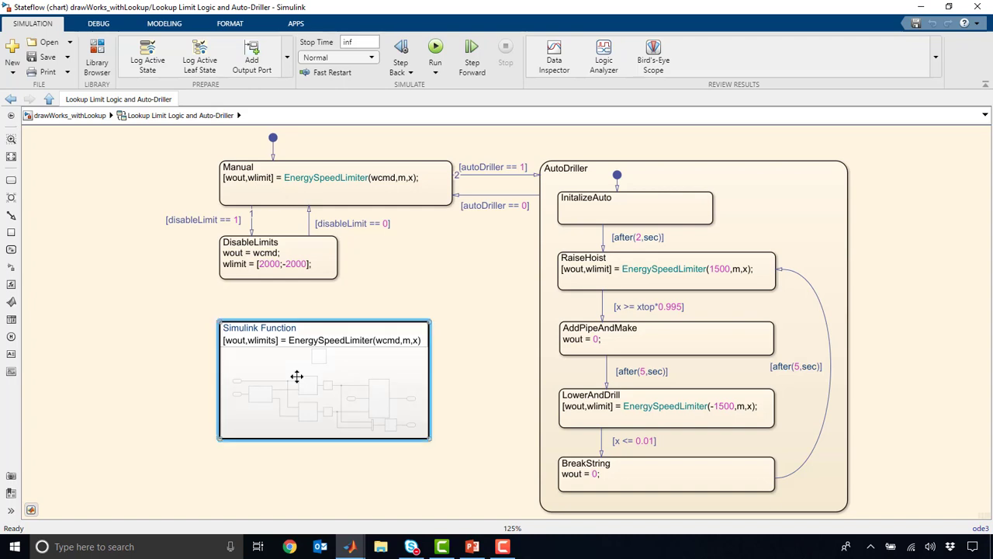
left_click(440, 334)
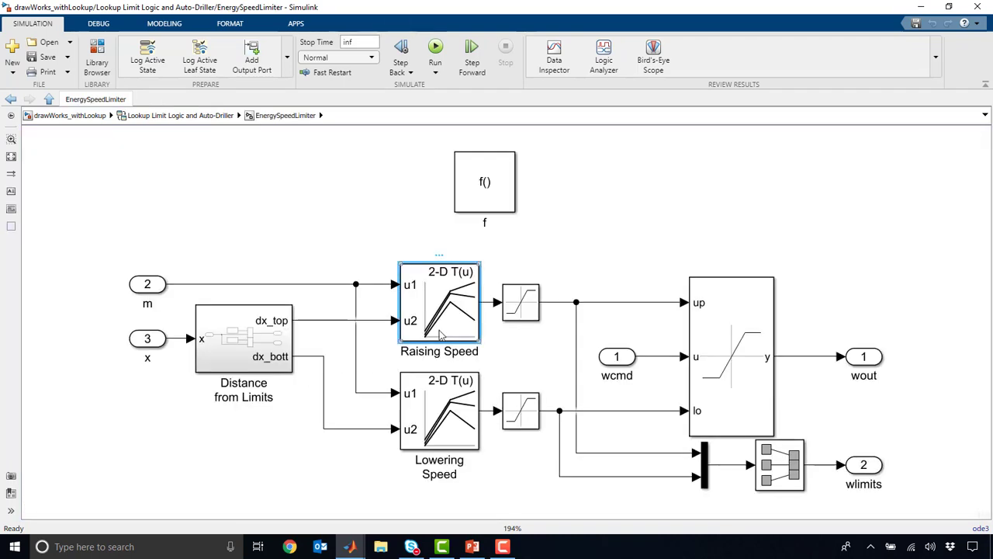
left_click(180, 114)
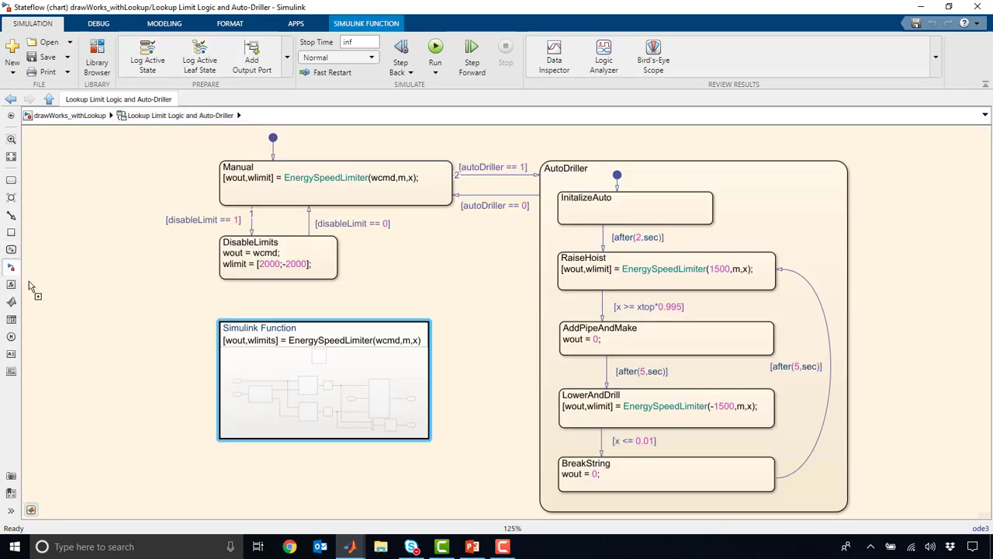
Step: Place an empty Simulink Function block and examine RaiseHoist's EnergySpeedLimiter call with its 1500 argument
left_click(157, 388)
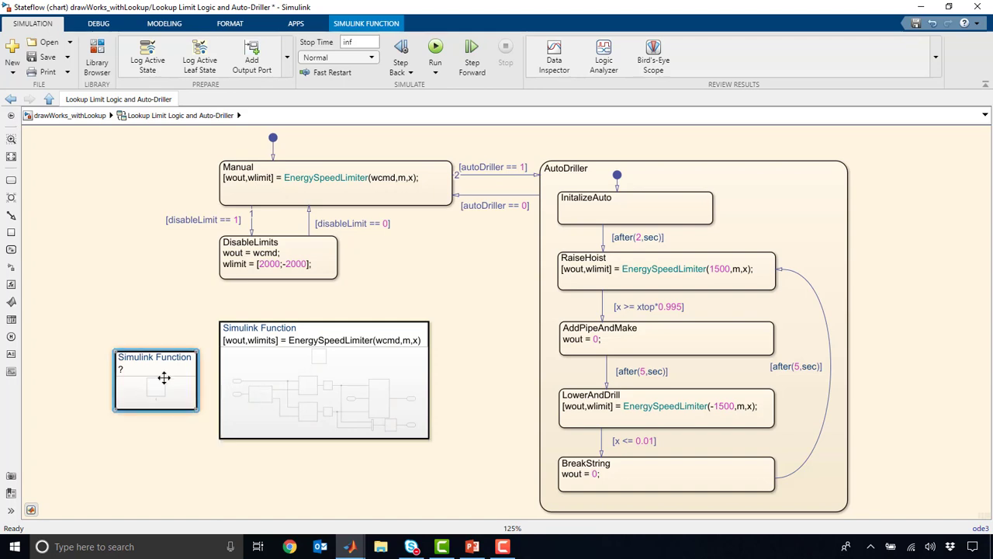
double_click(669, 268)
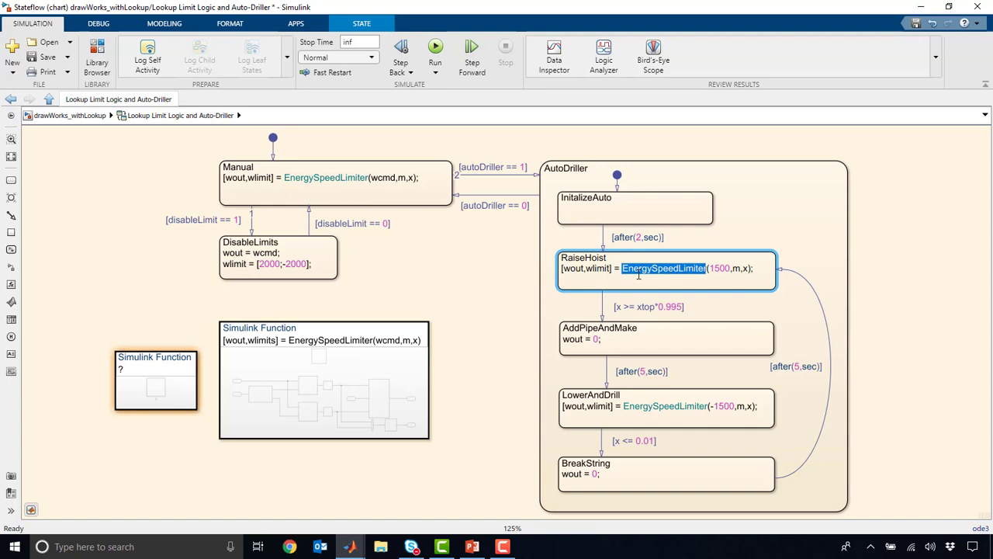
left_click(638, 272)
double_click(642, 268)
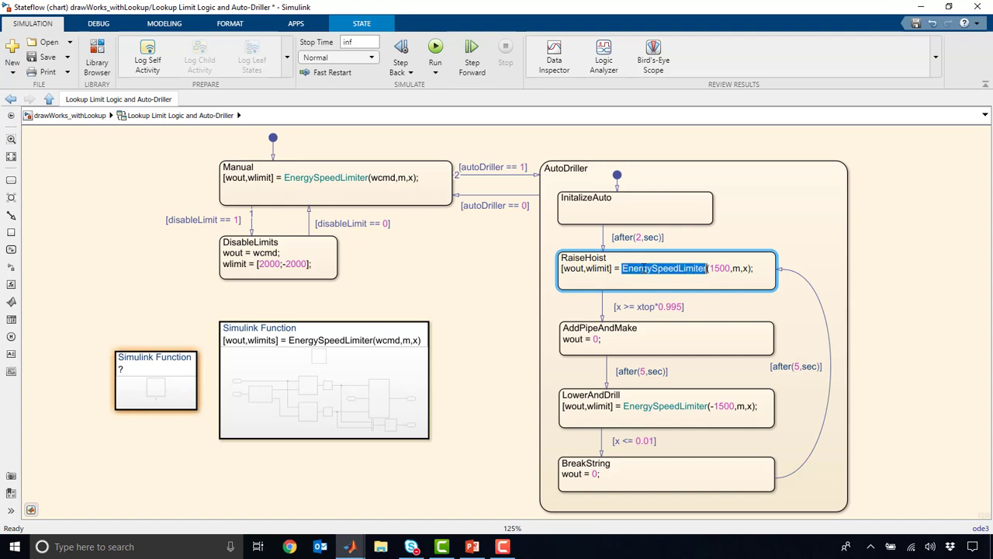
double_click(722, 268)
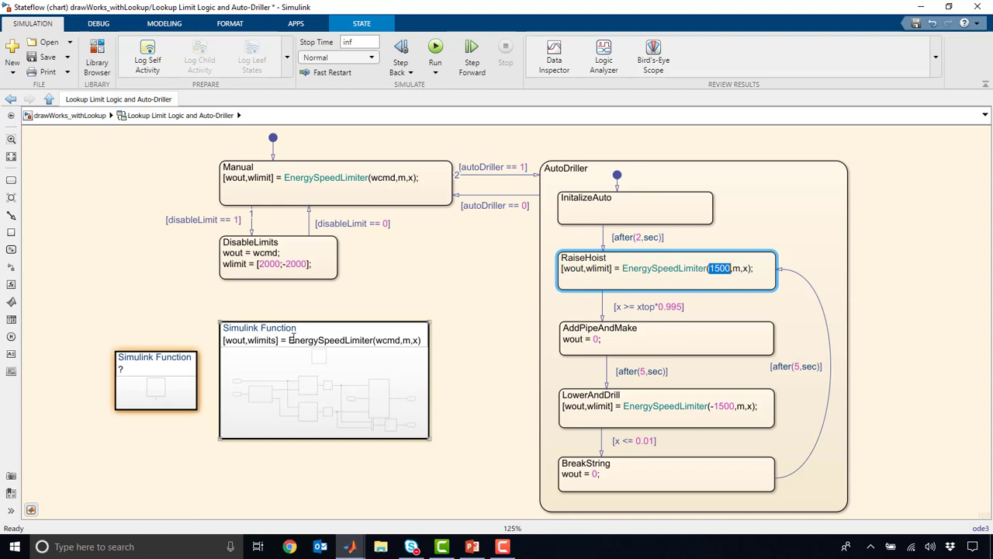
Step: Delete the empty Simulink Function block and drop a MATLAB Function block in its place
left_click(155, 368)
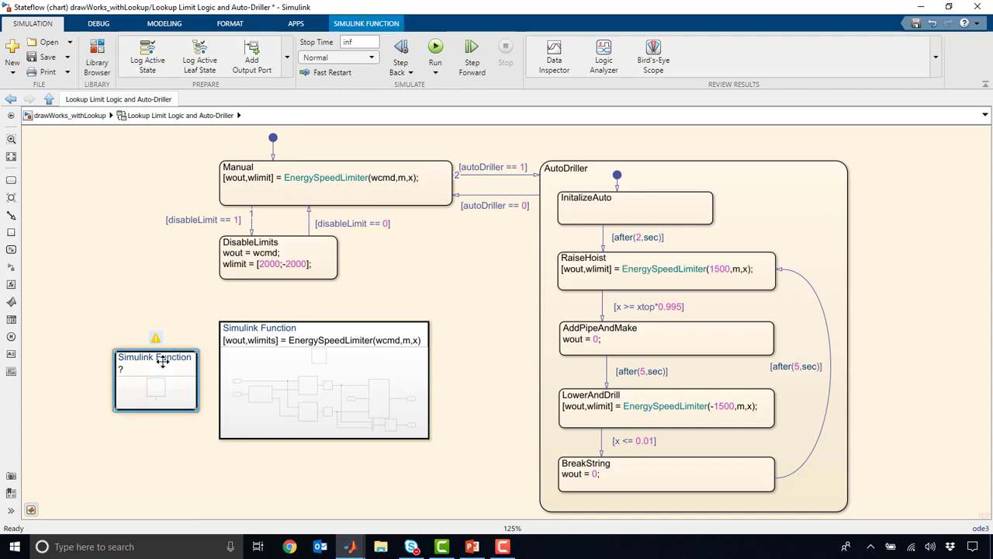
key("Delete")
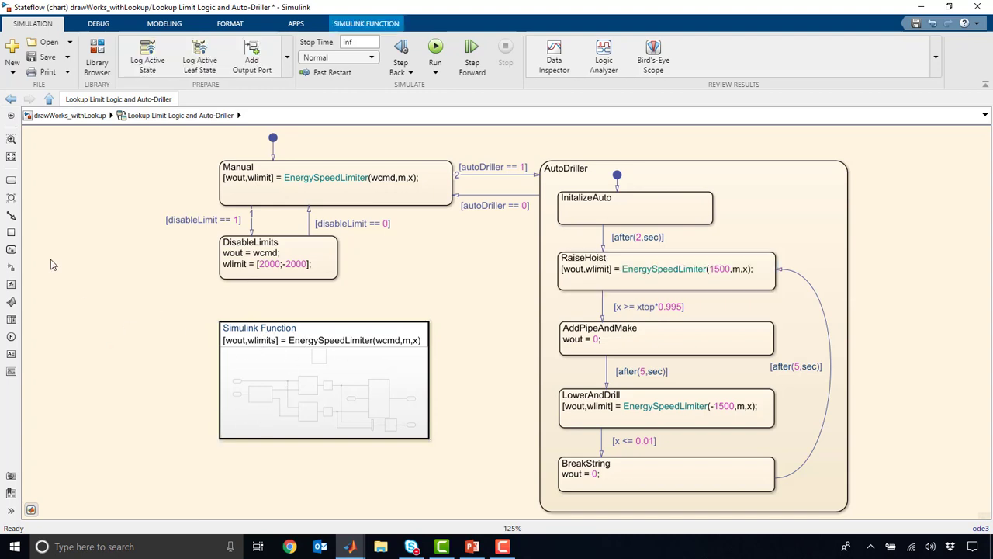
left_click(11, 301)
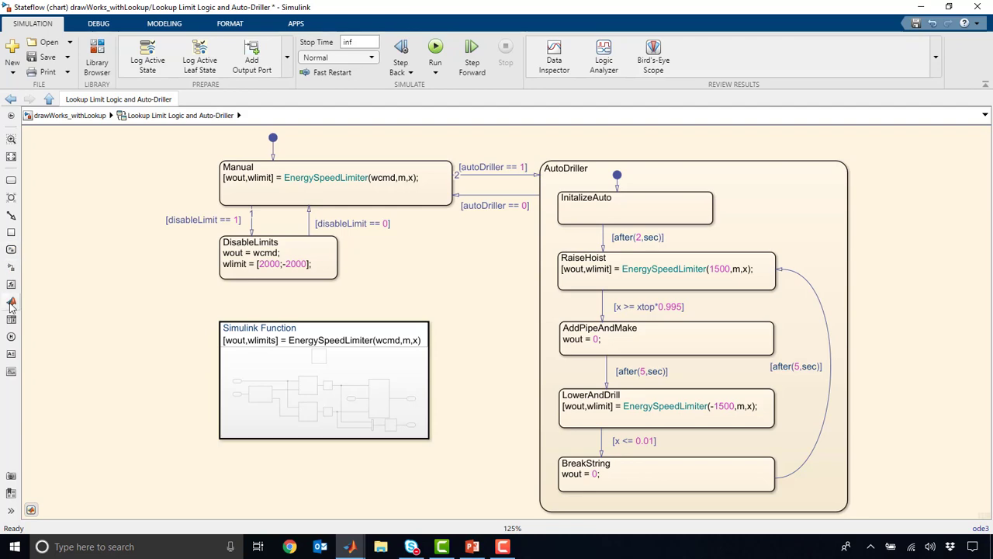
left_click(129, 386)
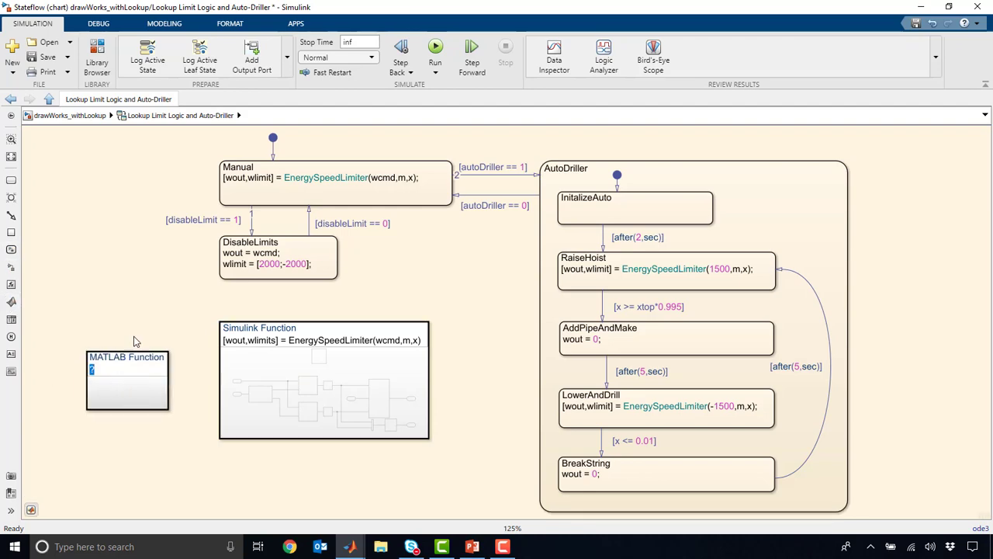
double_click(137, 370)
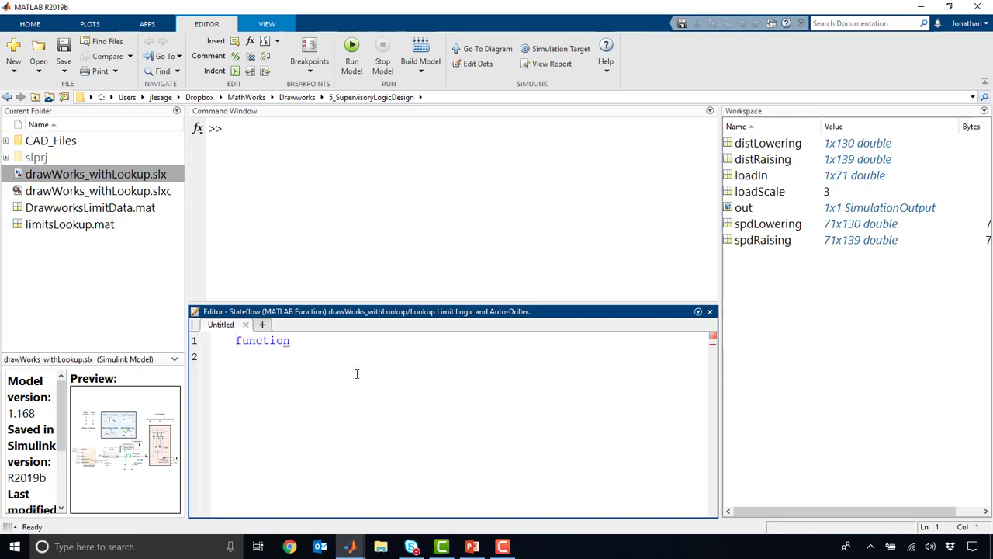
left_click(331, 356)
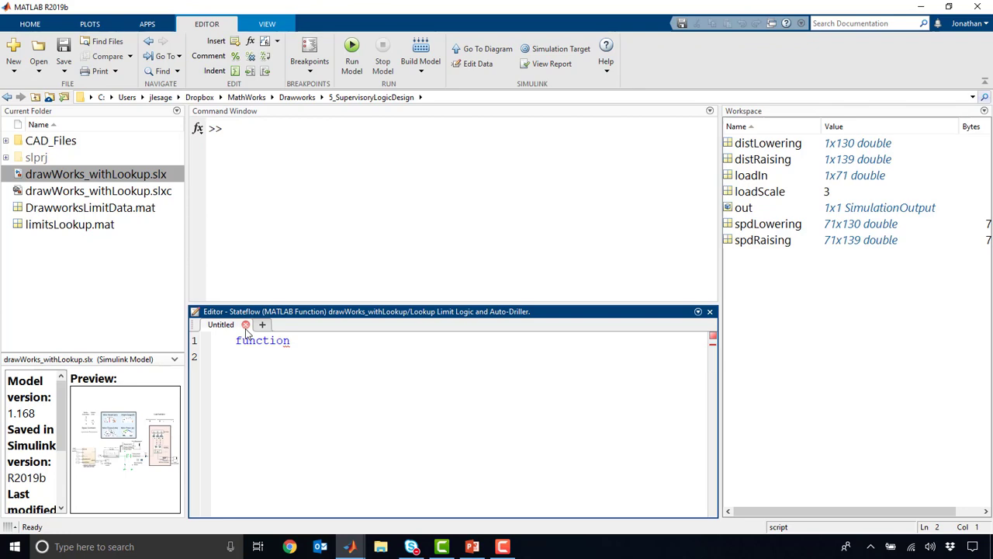
left_click(246, 325)
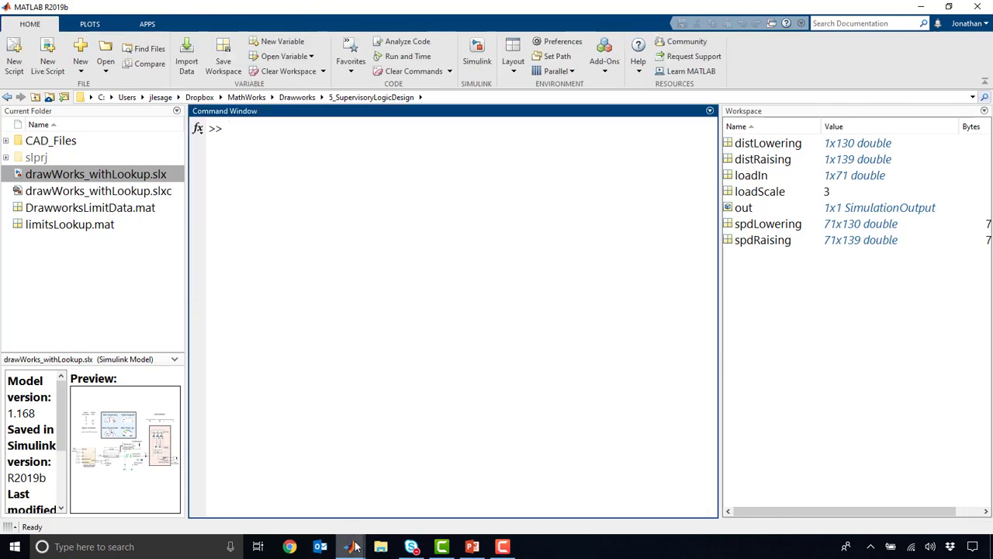
mouse_move(350, 546)
left_click(415, 506)
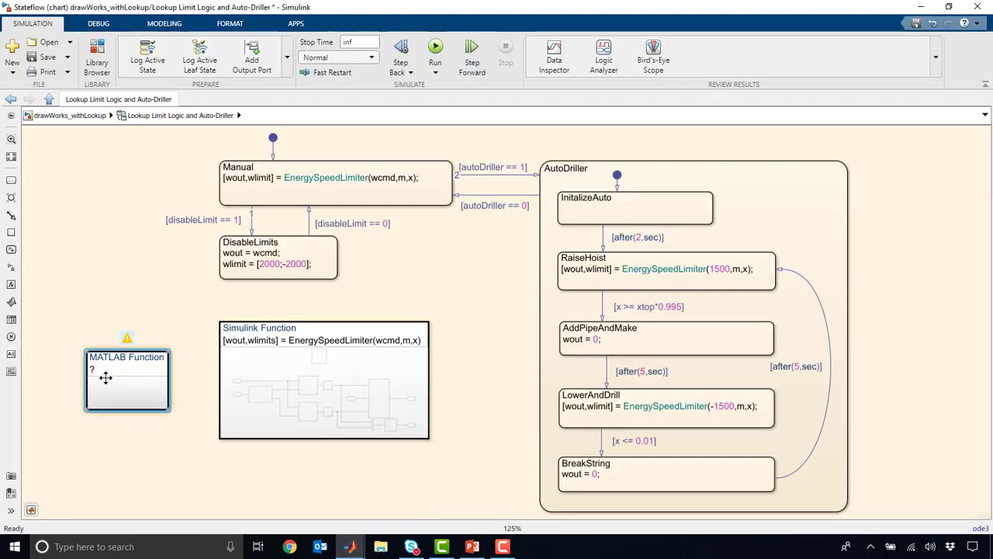
Step: Delete the MATLAB Function block and review EnergySpeedLimiter's ports: wcmd, m, x, wout, wlimits
key("Delete")
double_click(305, 408)
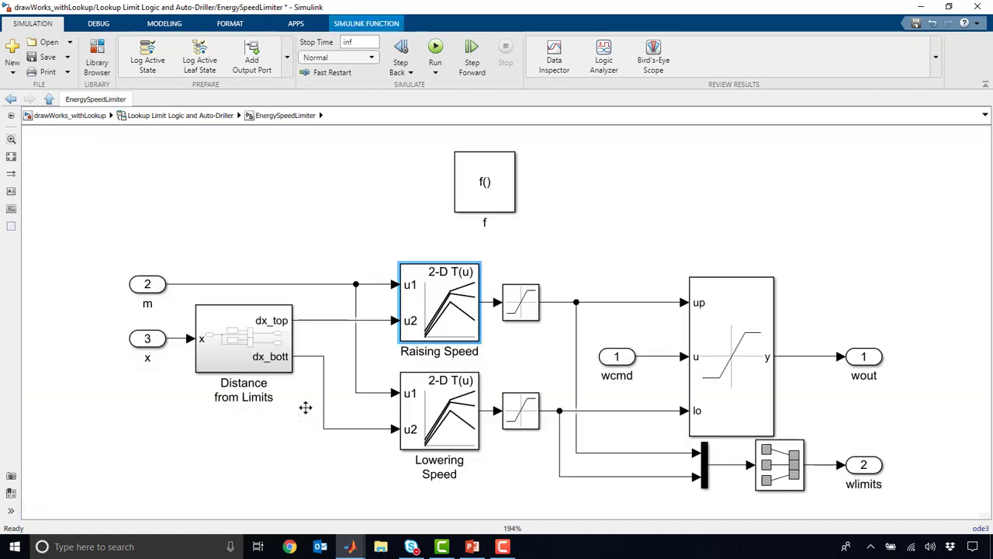
left_click(390, 233)
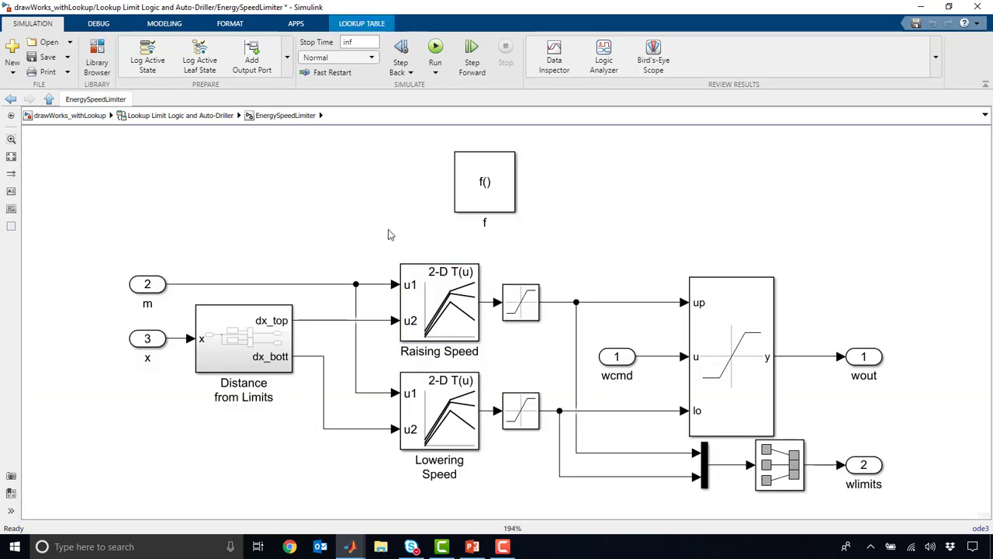
left_click(619, 365)
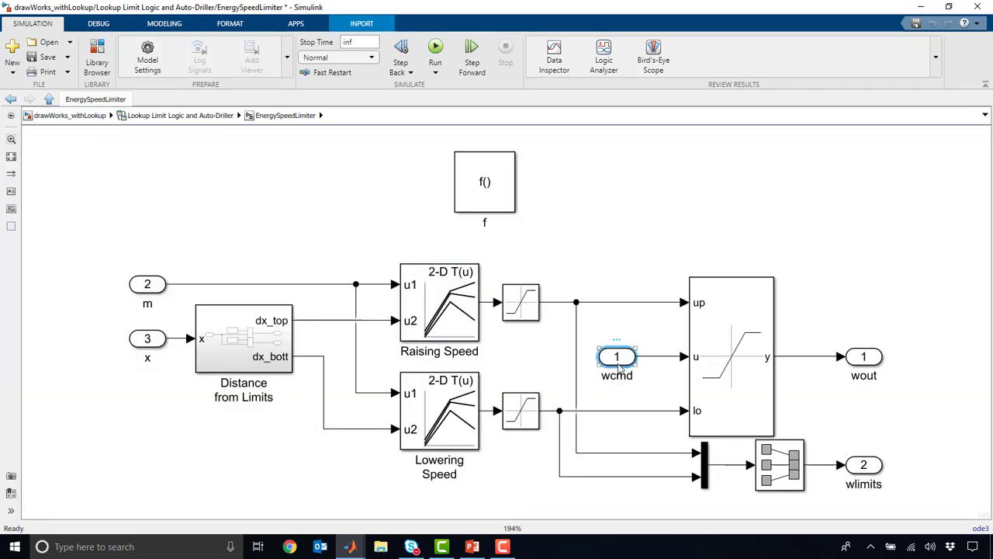
left_click(134, 285)
left_click(155, 341)
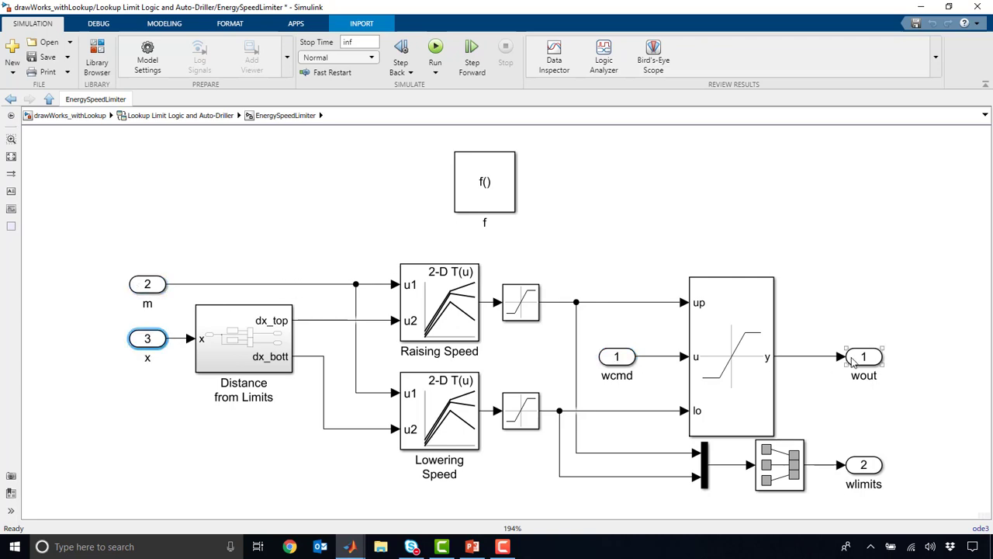
left_click(855, 362)
left_click(869, 470)
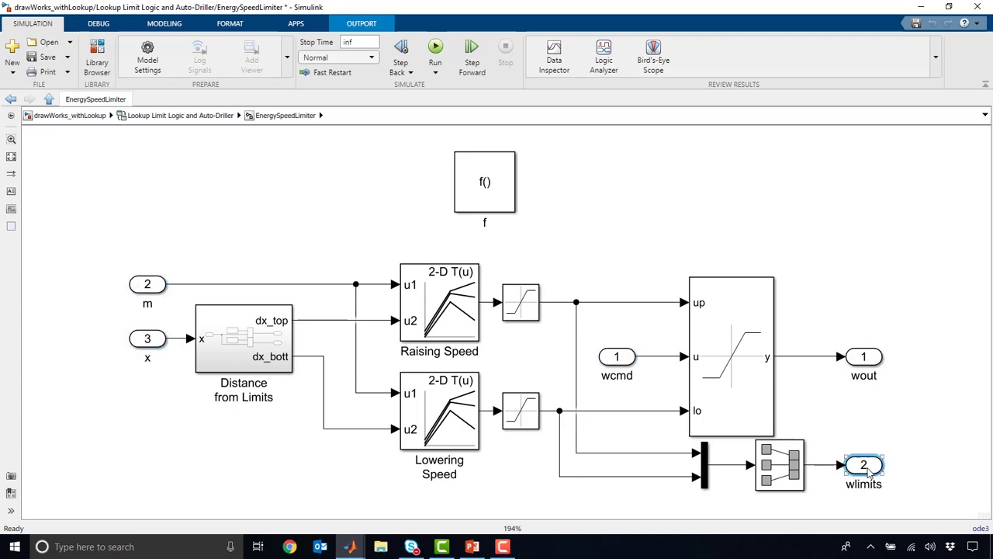
left_click(877, 403)
left_click(128, 117)
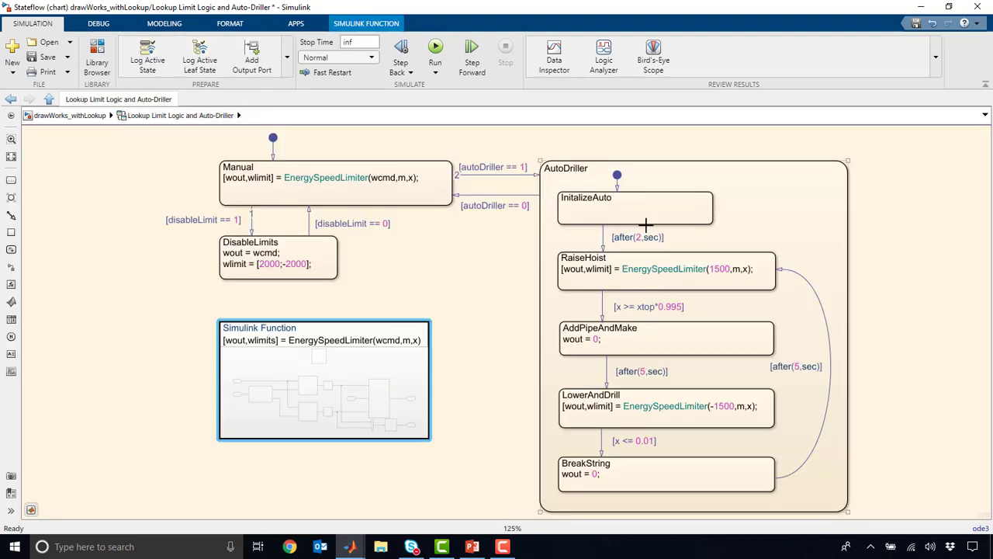
double_click(660, 268)
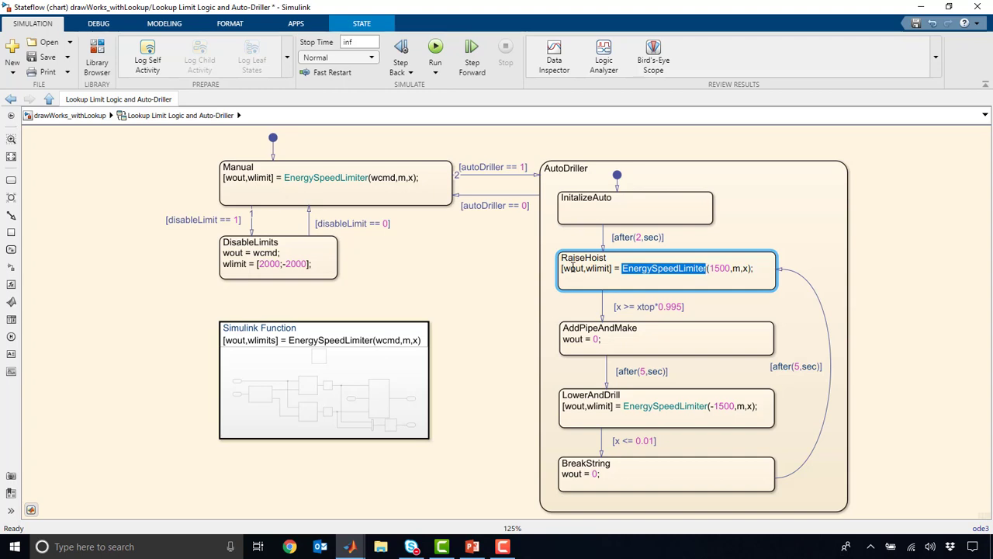
left_click(482, 316)
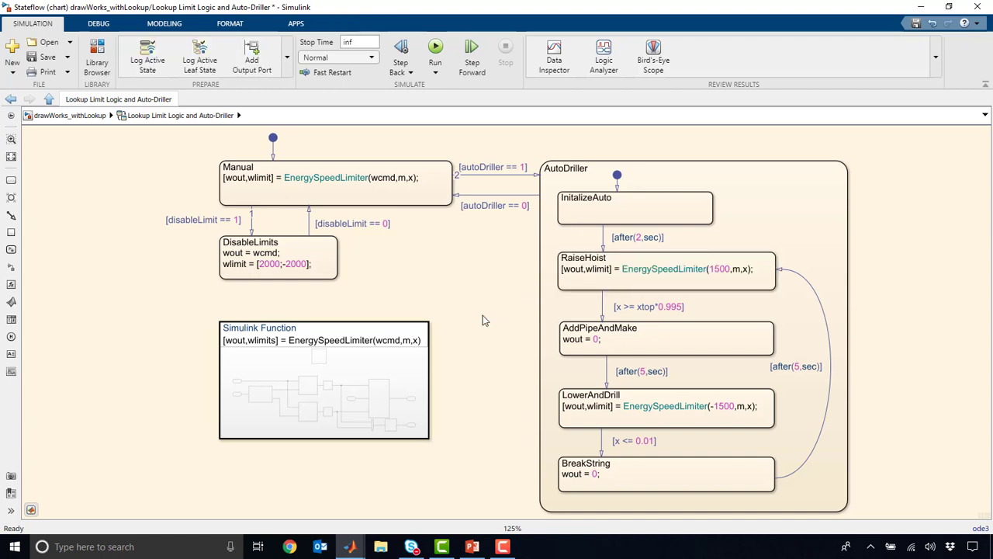